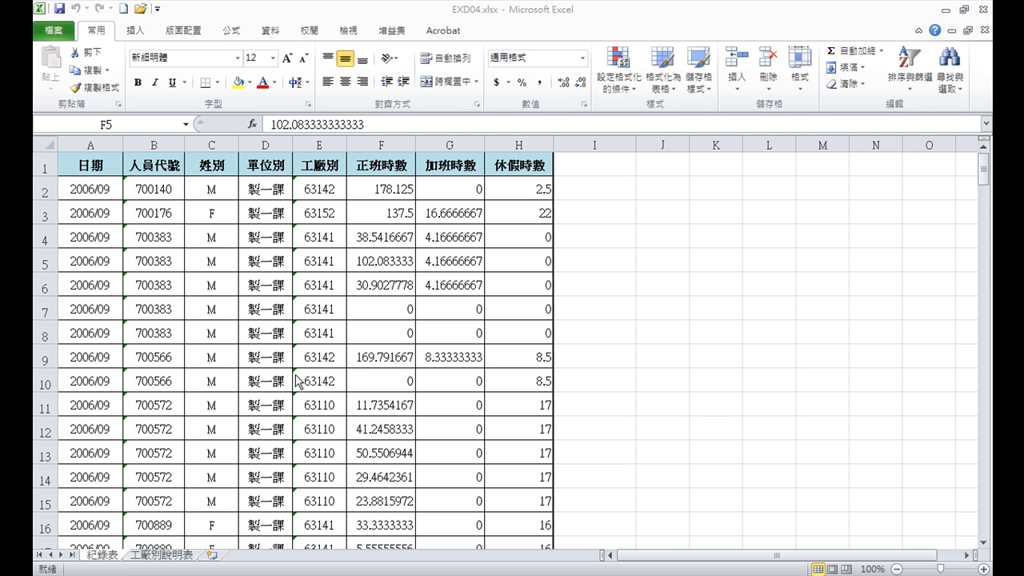
Insert a pivot table from 紀錄表!$A$1:$H$189 on a new worksheet.
left_click(270, 284)
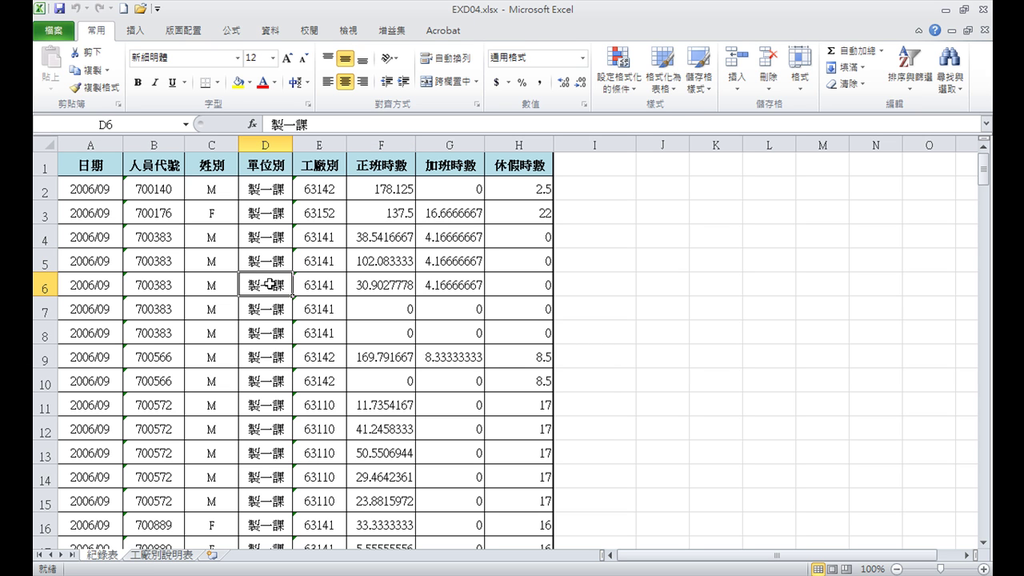
left_click(138, 34)
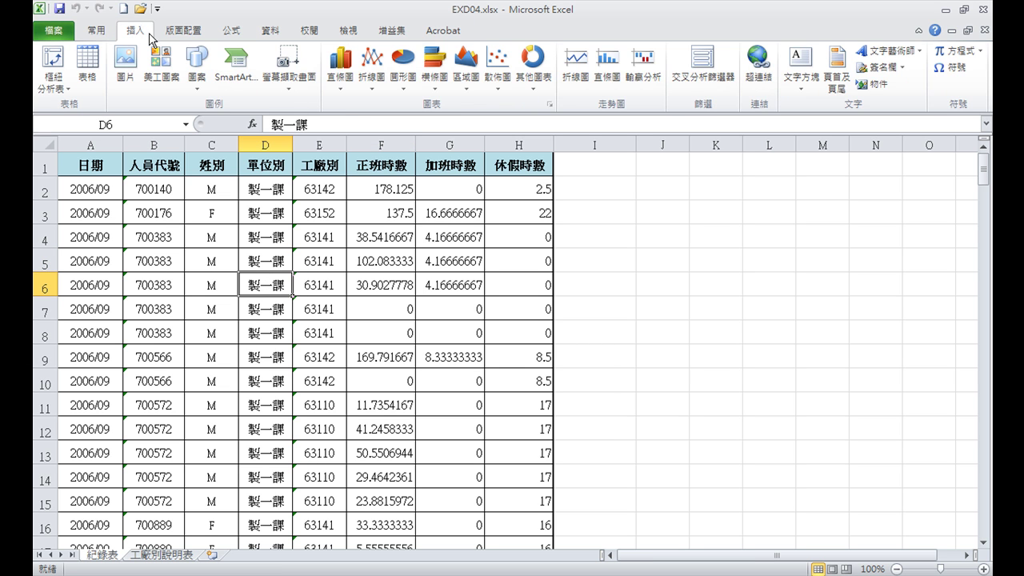
left_click(54, 60)
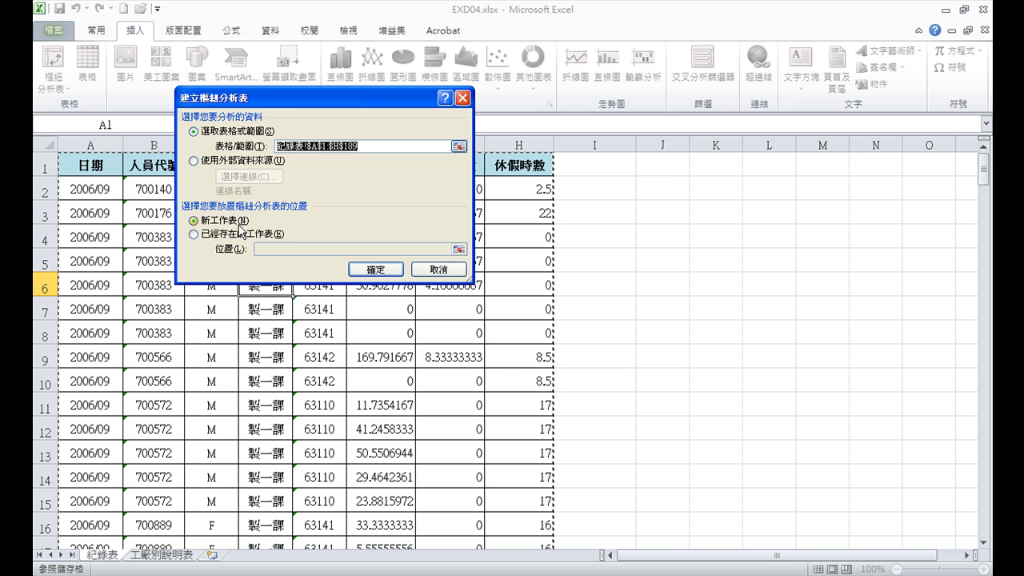
left_click(381, 273)
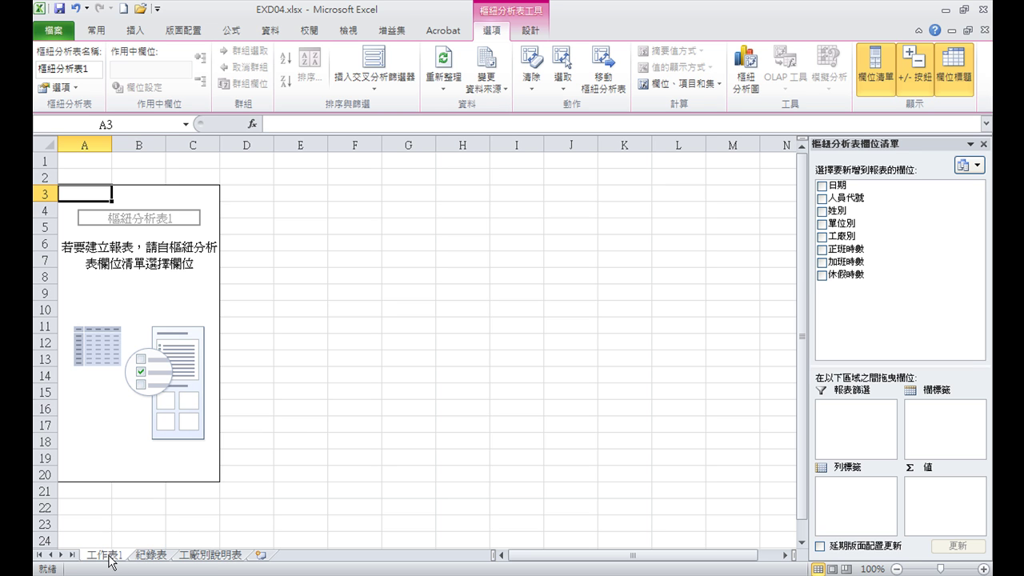
Rename the sheet 休假分析; pivot 單位別 and 人員代號 rows, summing 正班時數, 加班時數, 休假時數.
double_click(108, 555)
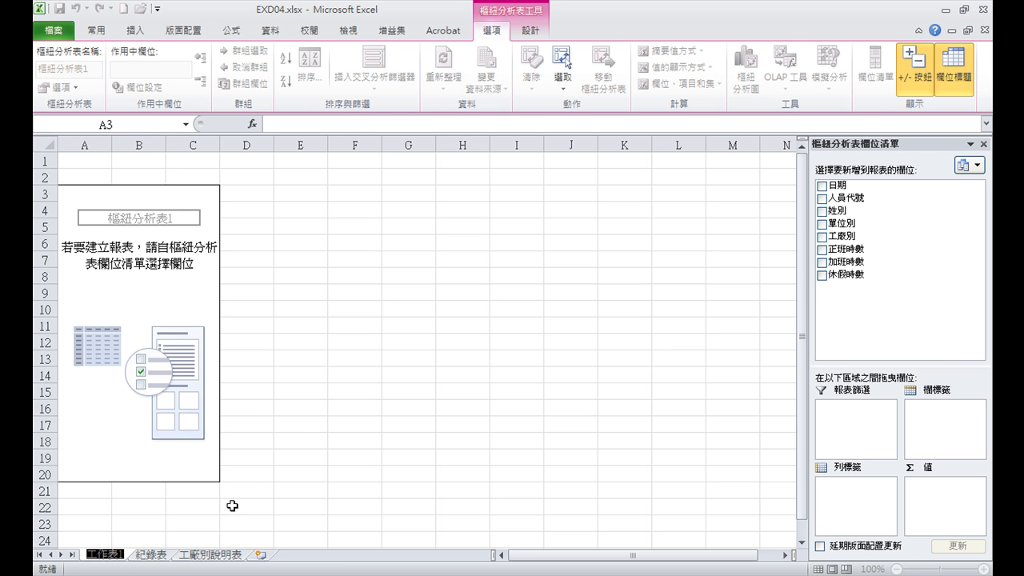
type("休假分析")
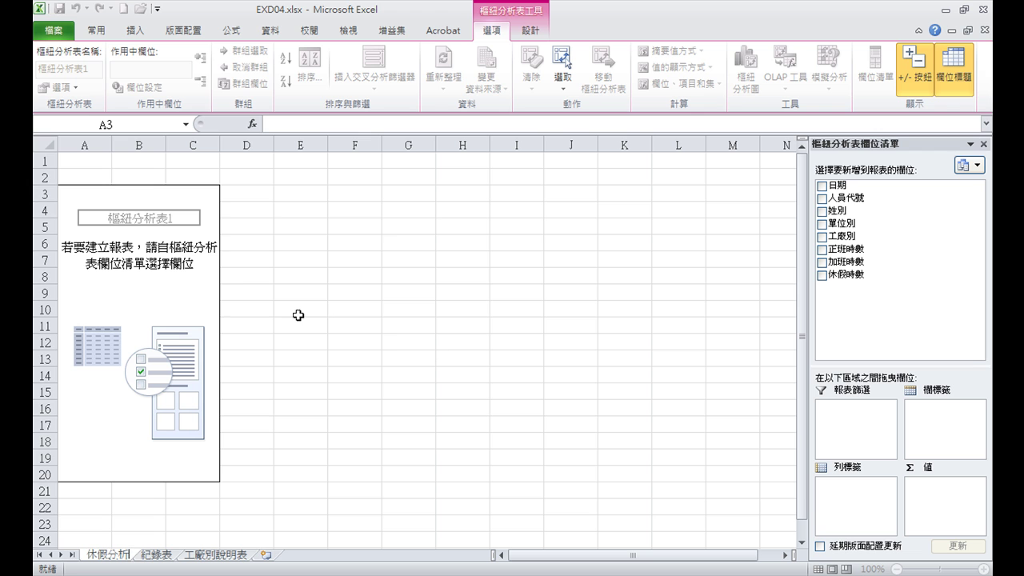
left_click(822, 227)
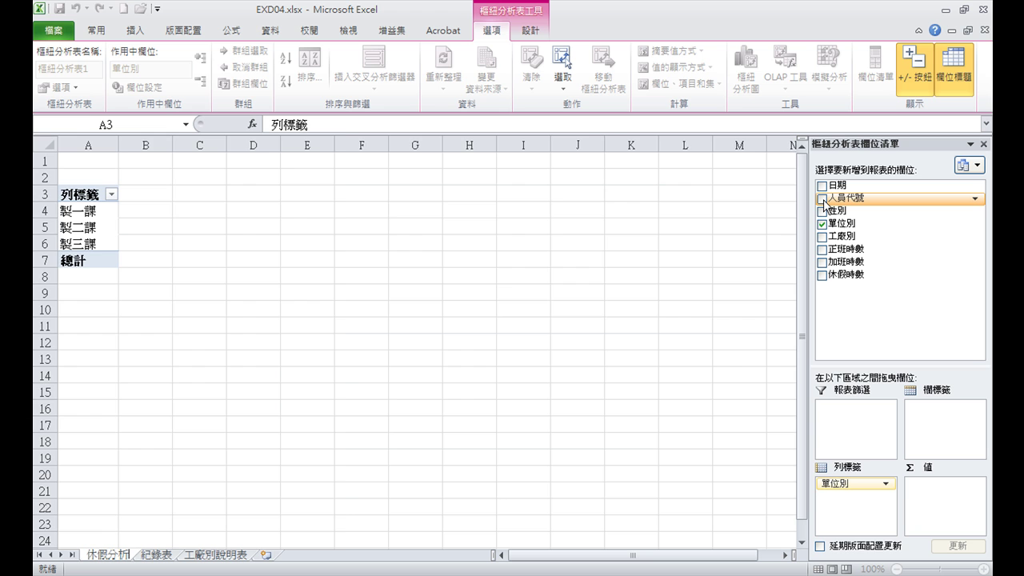
left_click(822, 198)
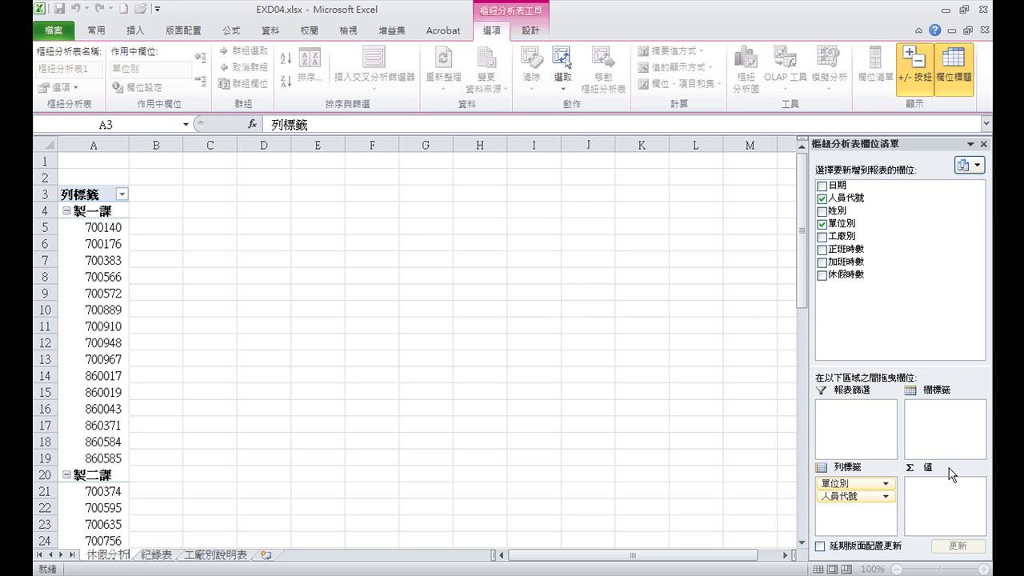
left_click(822, 250)
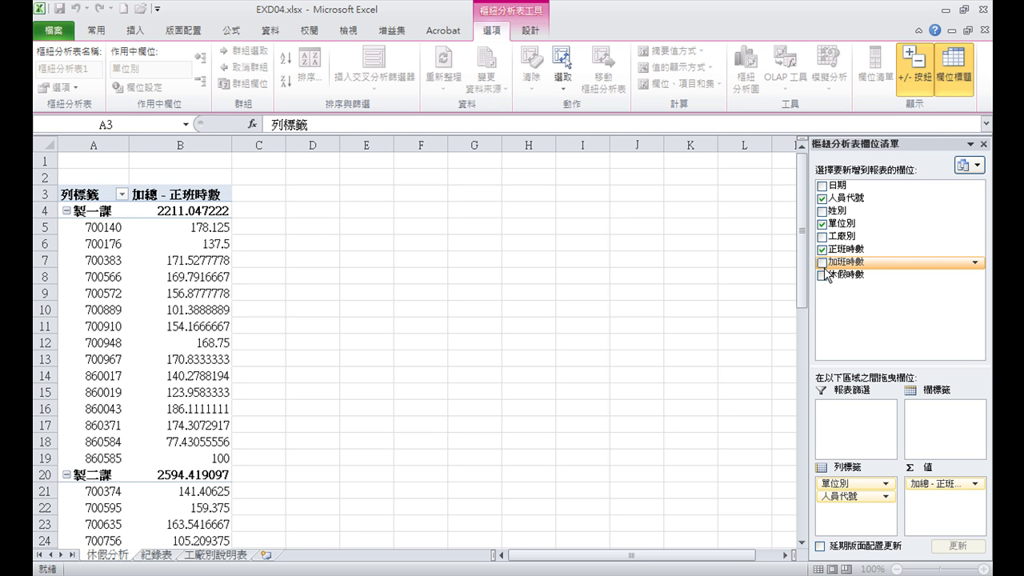
left_click_drag(824, 270, 931, 515)
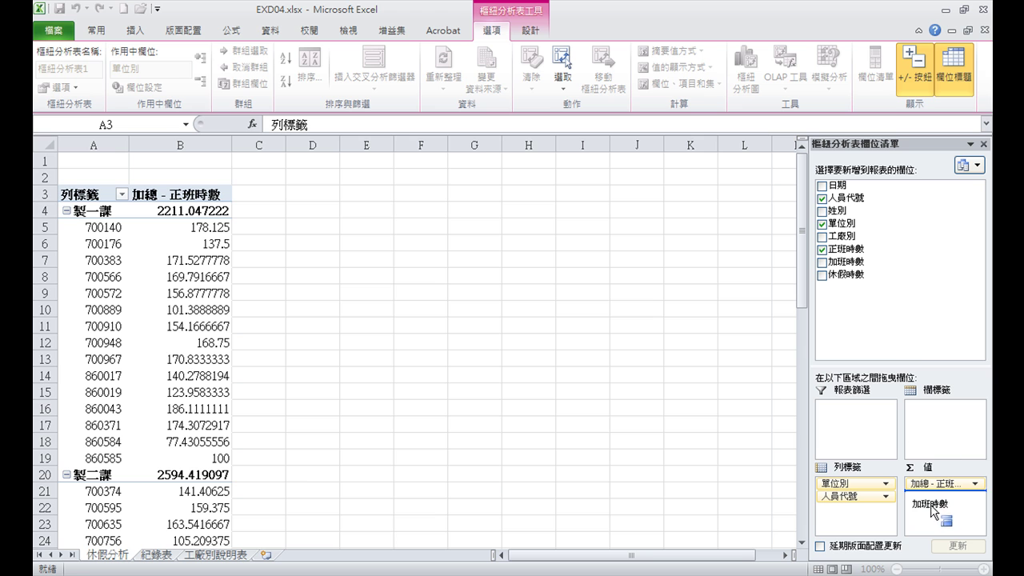
left_click(822, 276)
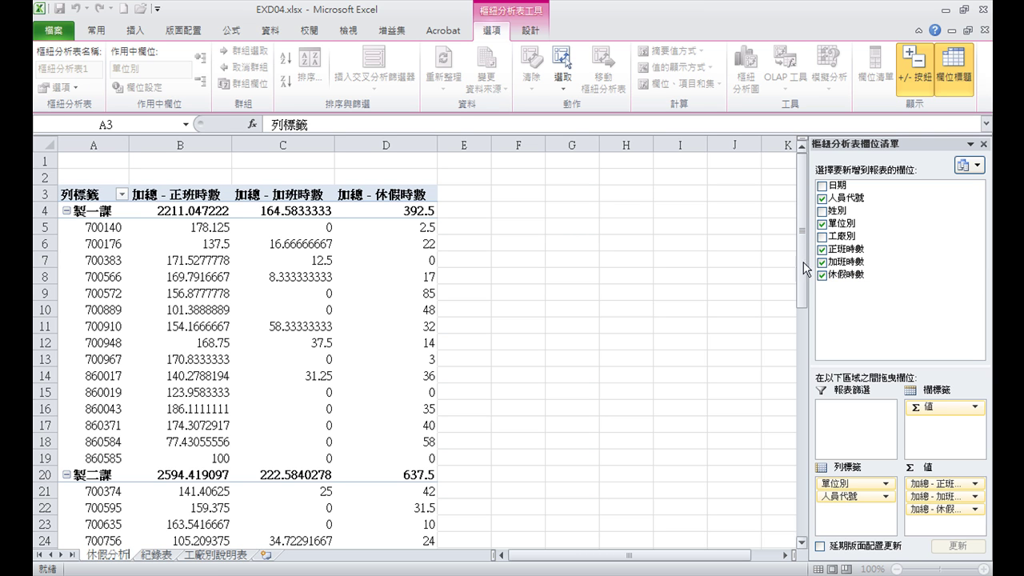
Switch the pivot table's report layout to Outline Form.
left_click(534, 37)
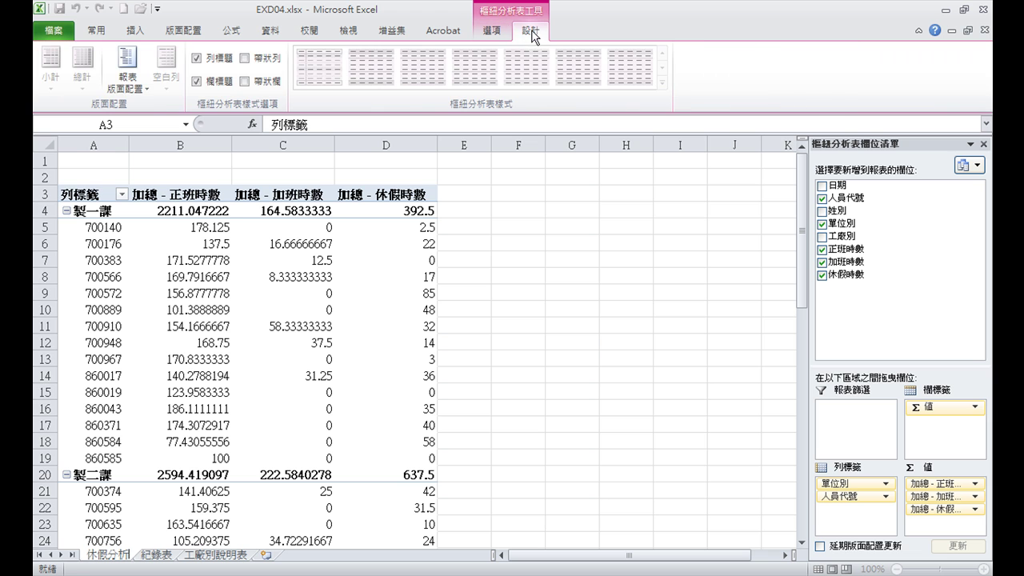
left_click(145, 93)
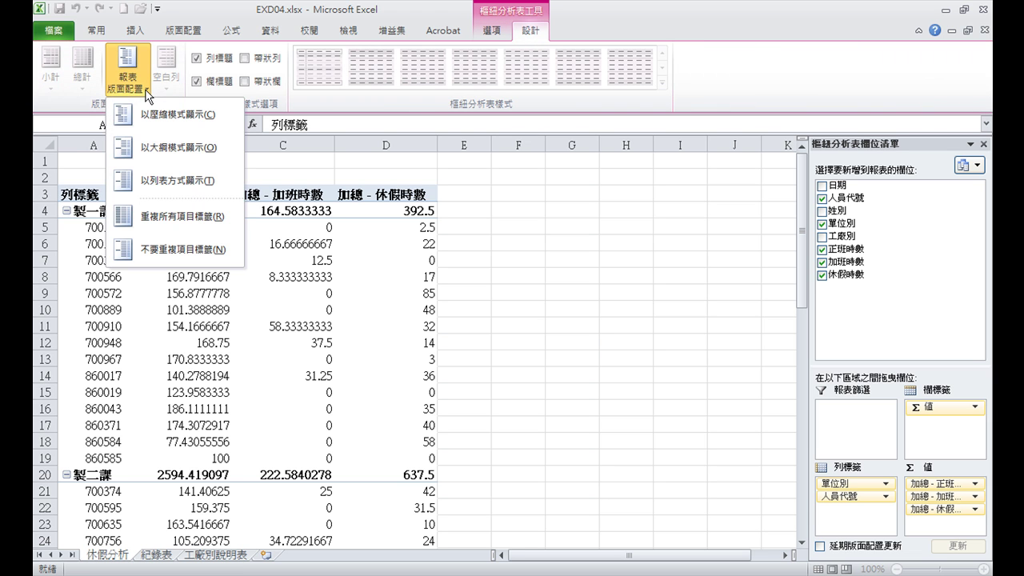
left_click(192, 155)
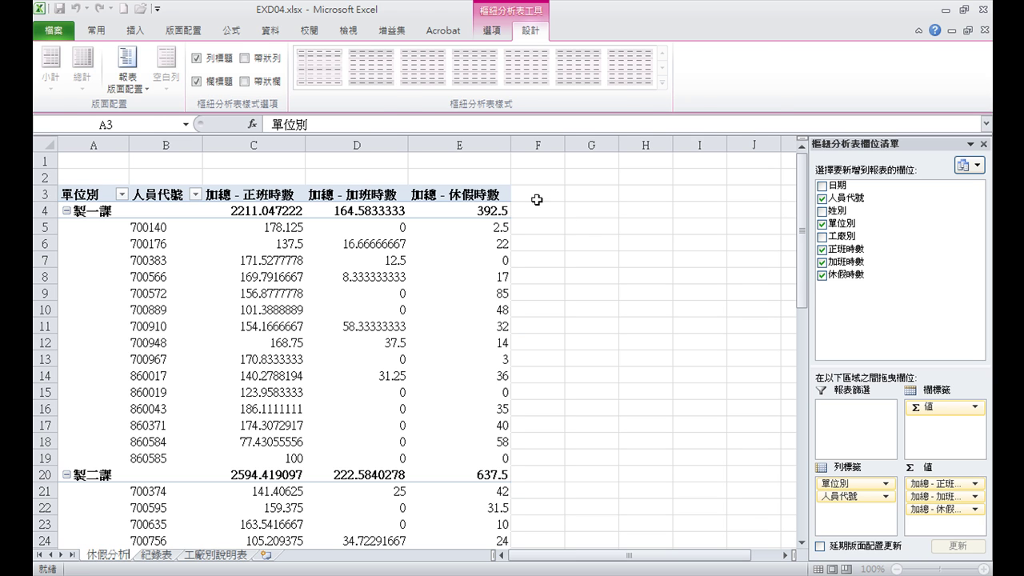
left_click(544, 195)
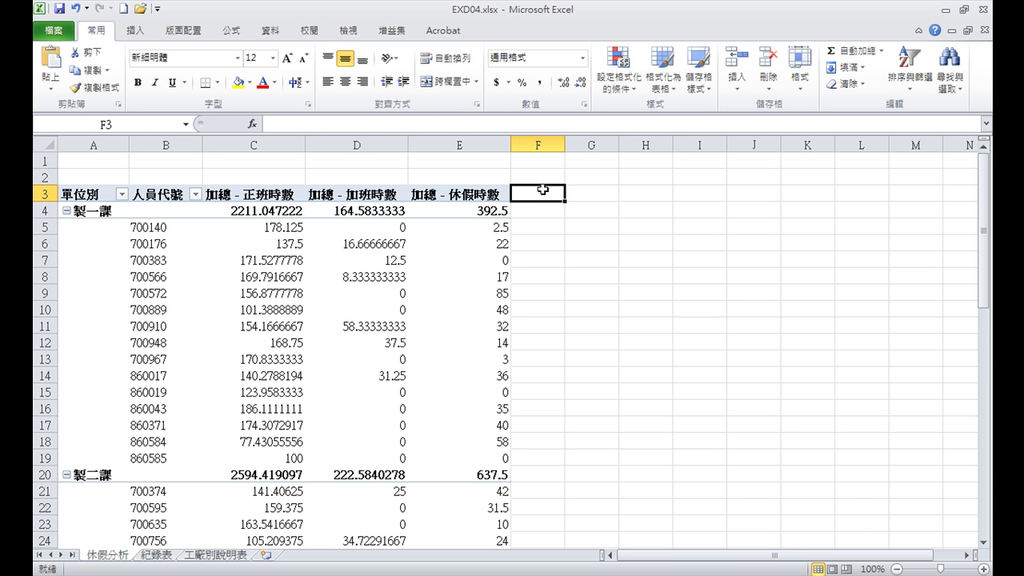
Head F3 with 正班及加班, autofit column F, and fill =C4+D4 down the pivot rows.
key("ctrl+v")
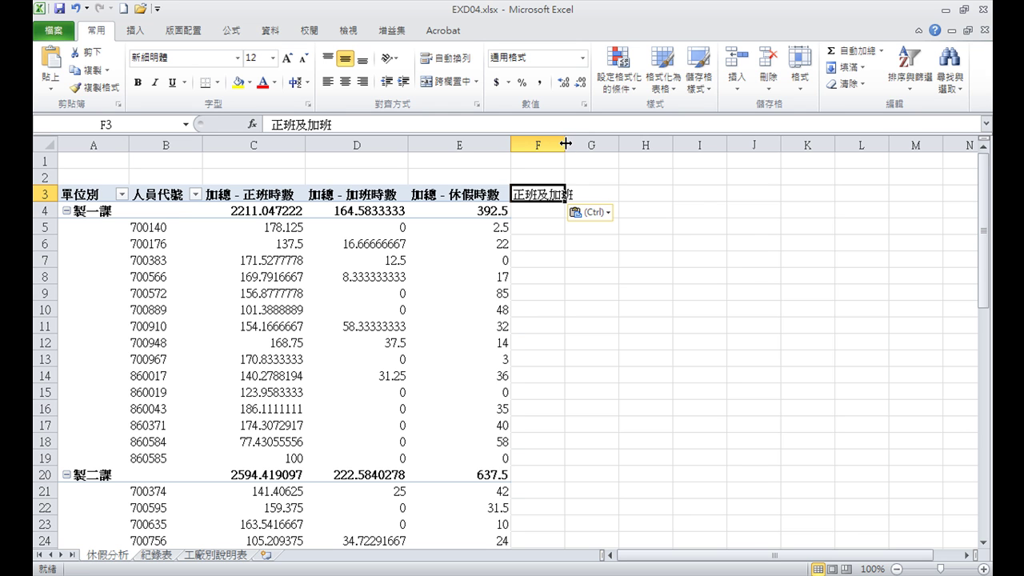
double_click(566, 143)
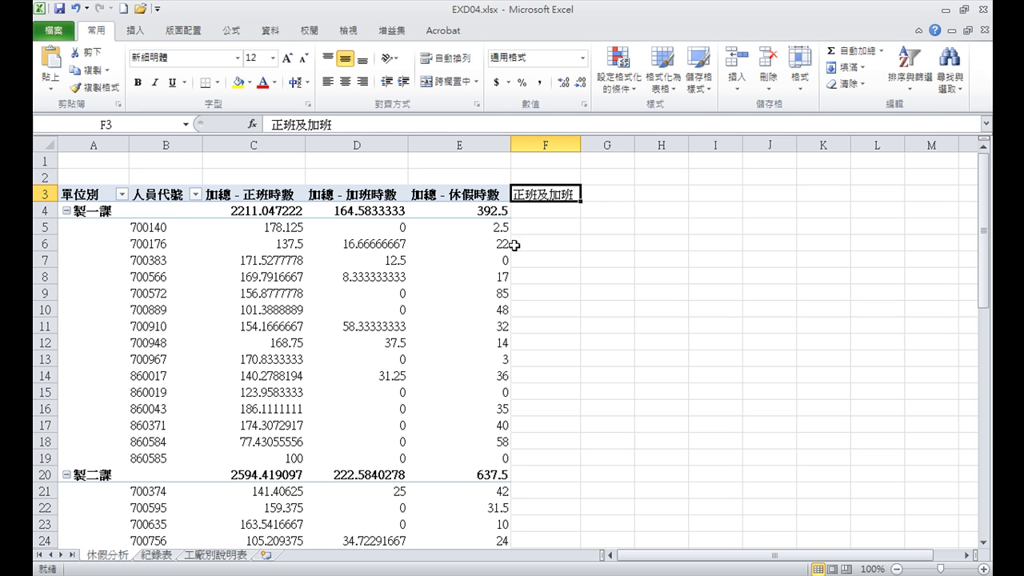
left_click(547, 212)
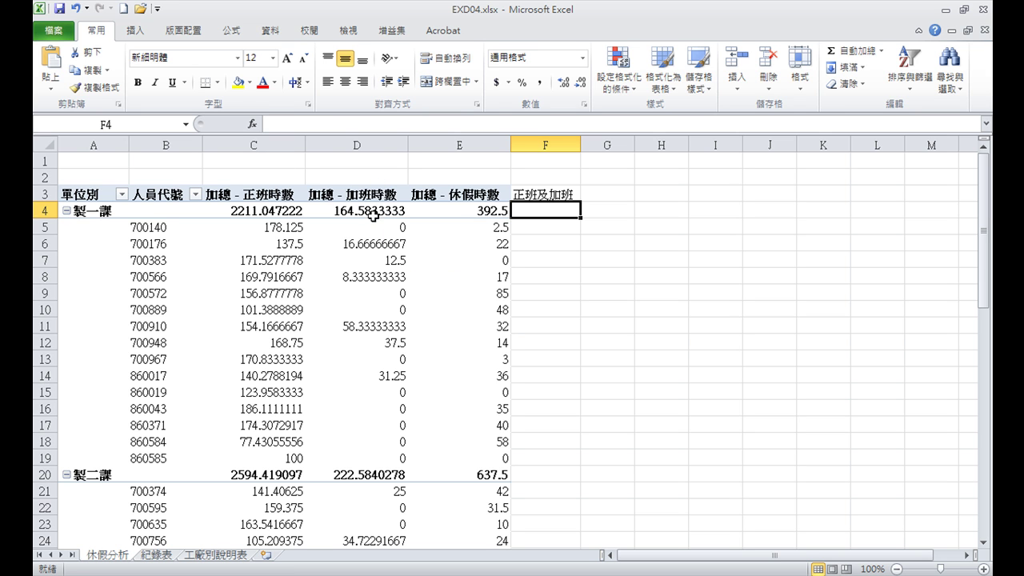
type("=")
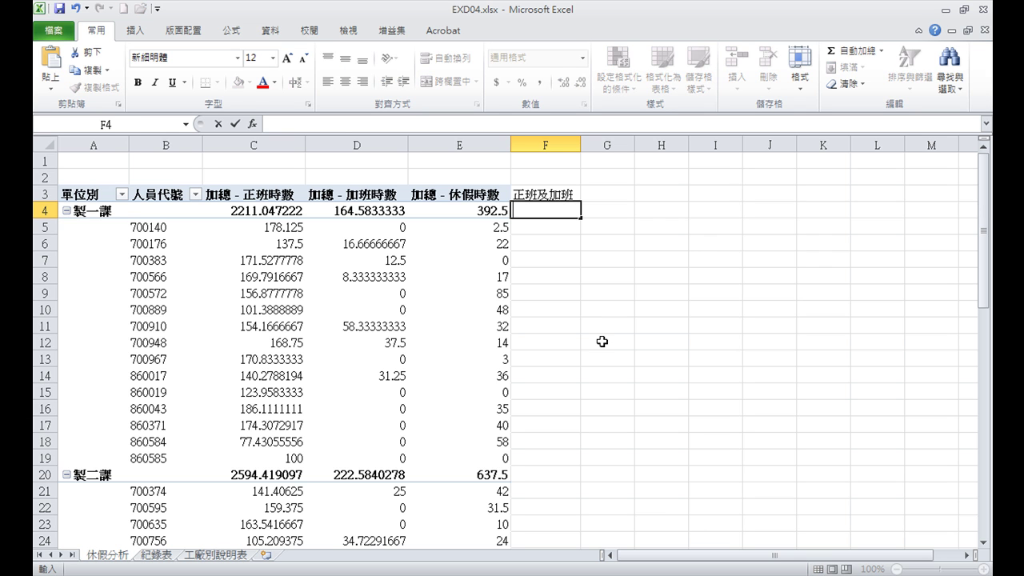
type("=c4+")
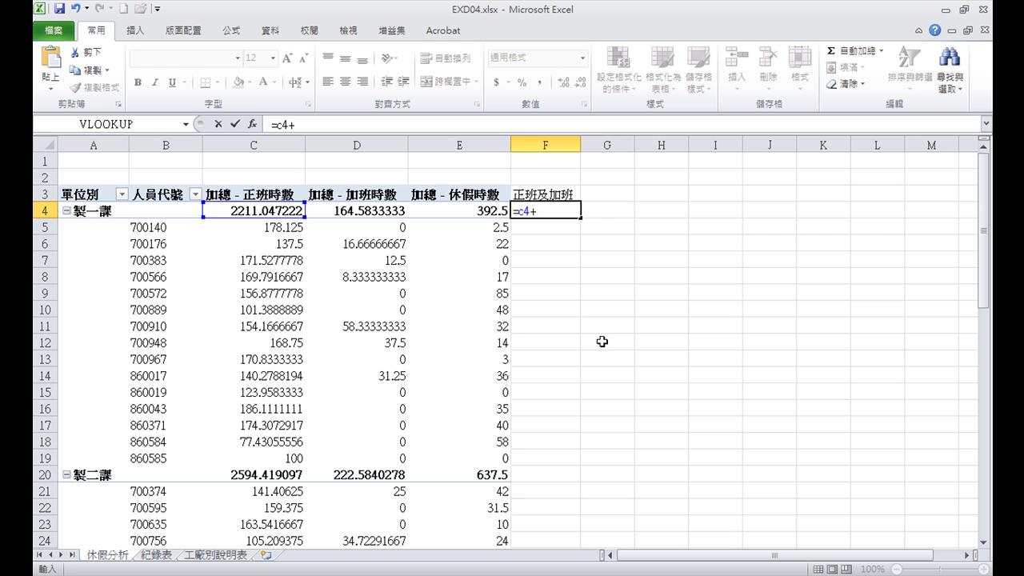
type("d4")
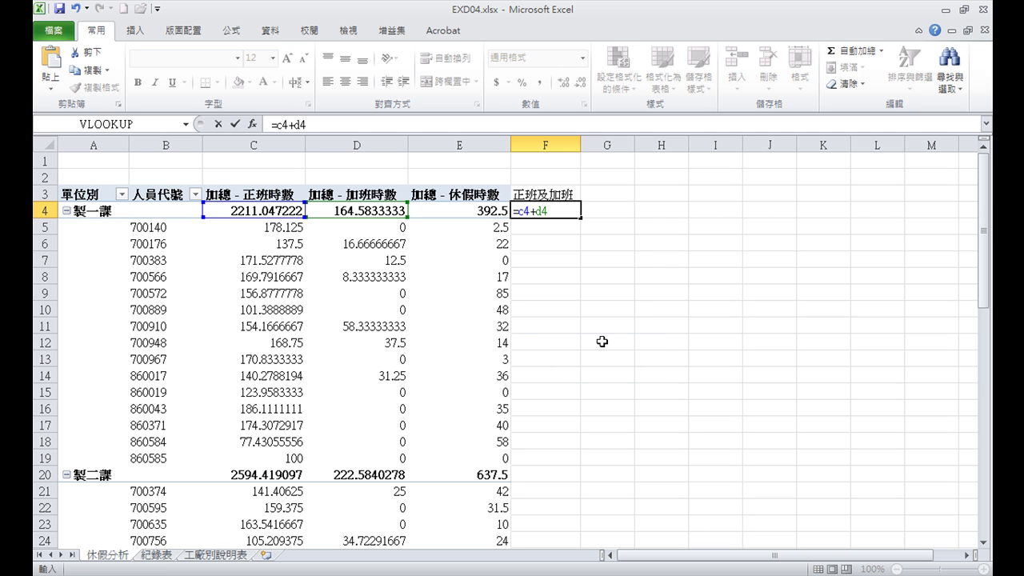
key("Return")
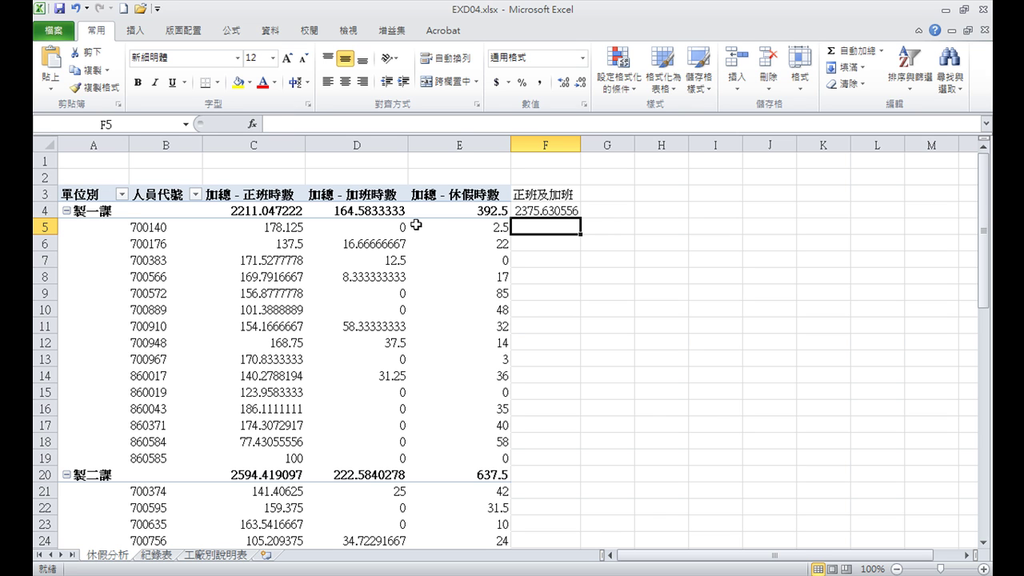
left_click(556, 210)
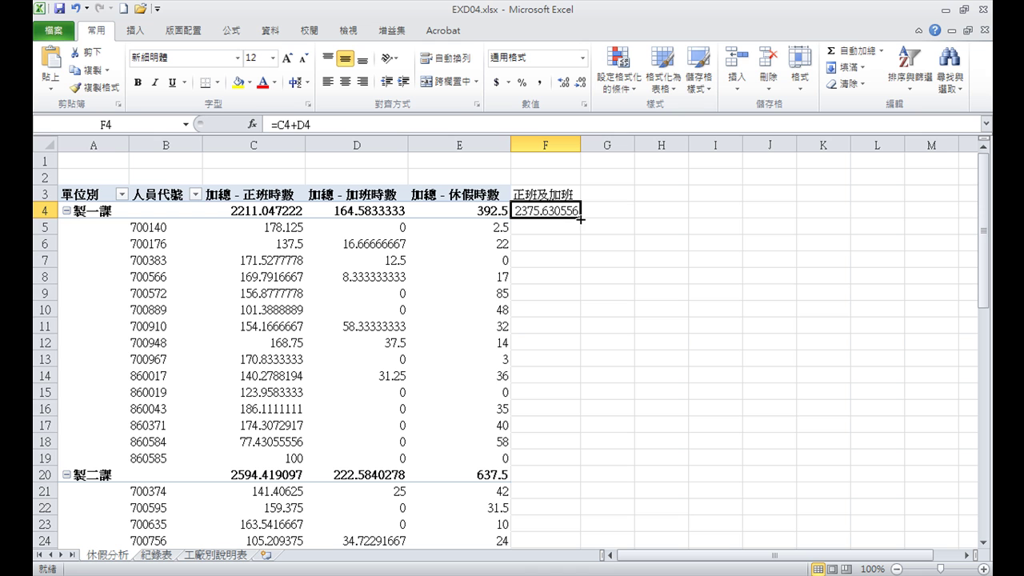
double_click(579, 218)
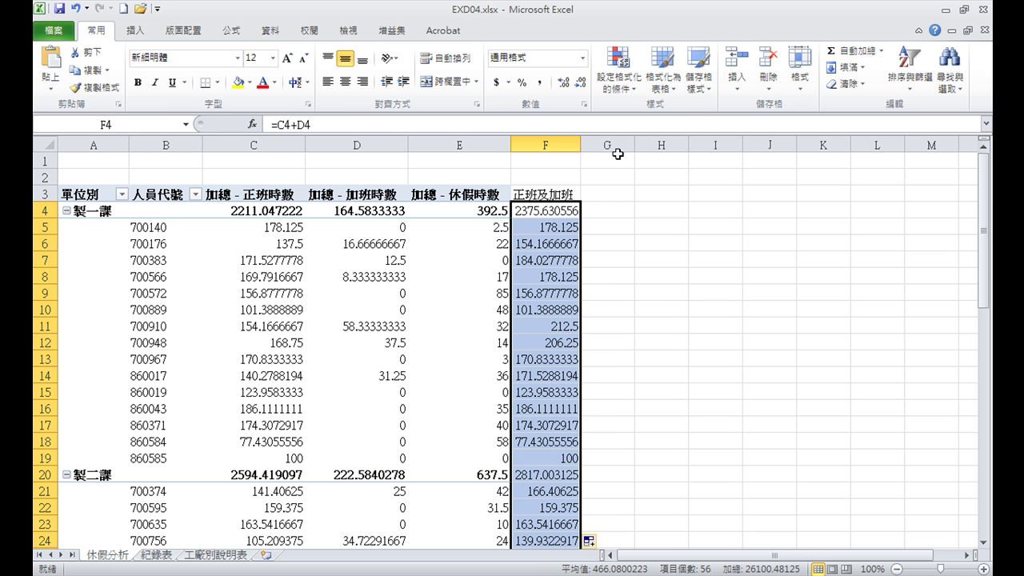
left_click(610, 197)
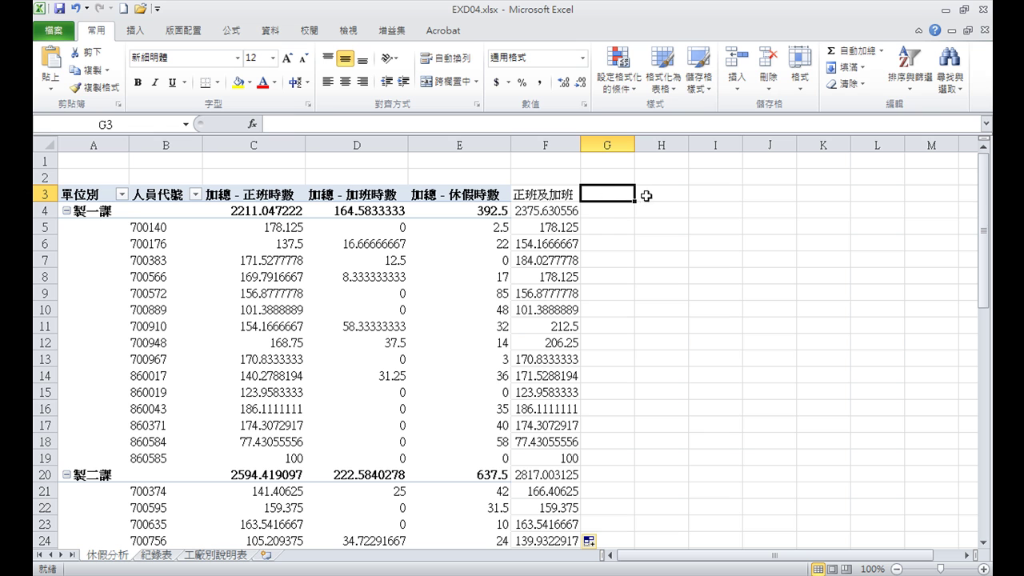
Head G3 with 休假率 and fill =E4/F4 down column G.
type("休假率")
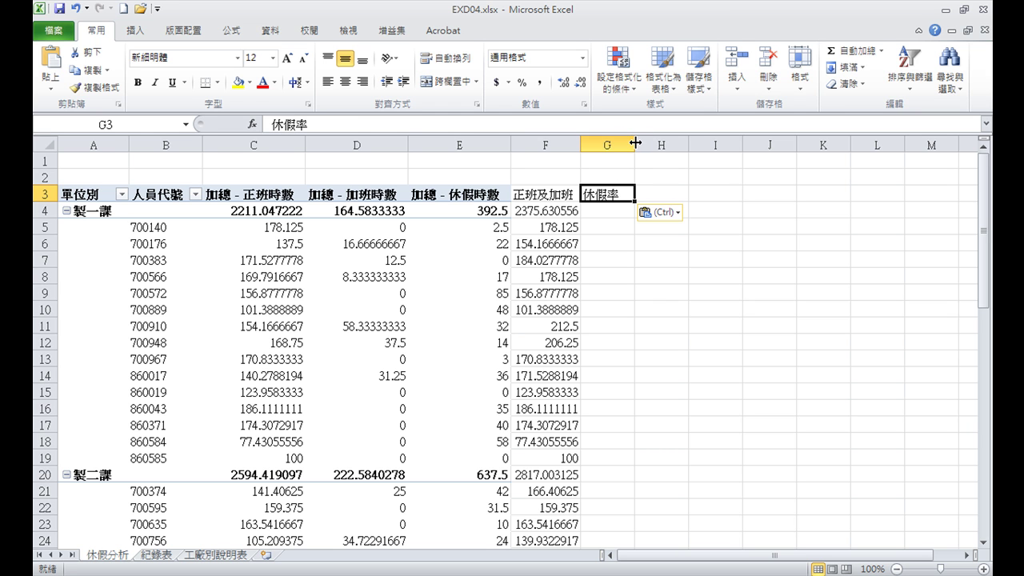
left_click_drag(635, 143, 625, 147)
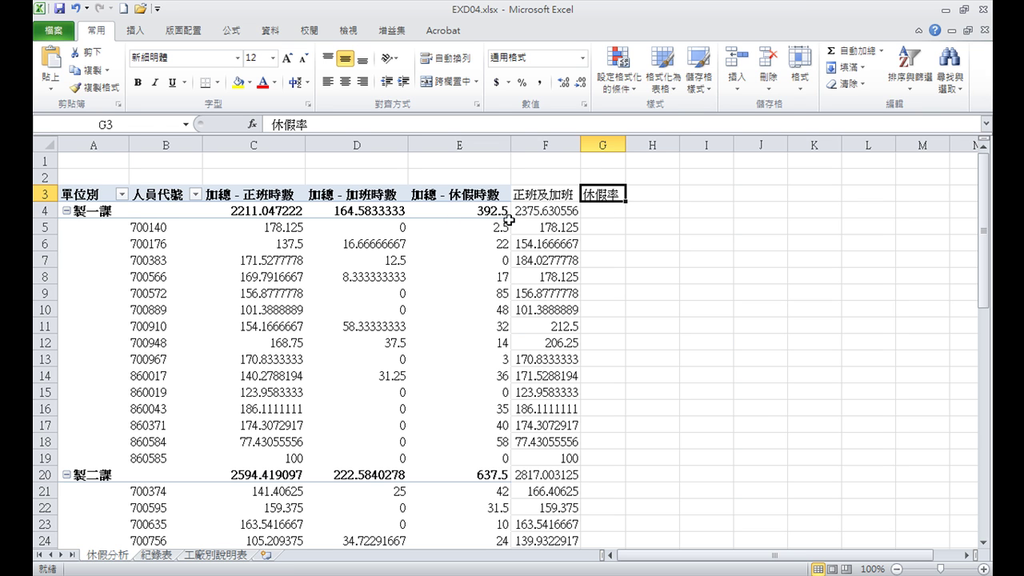
left_click(600, 210)
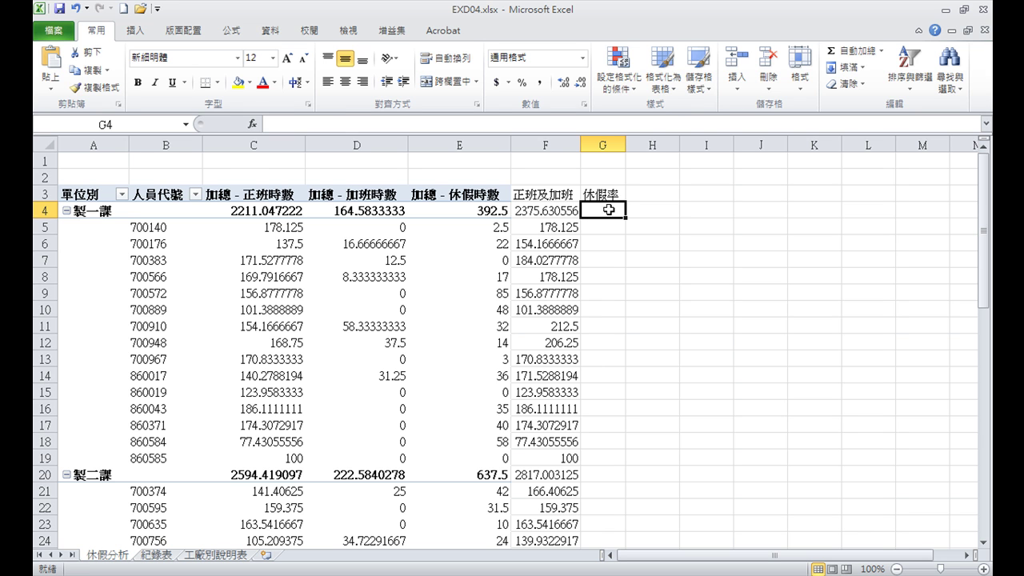
type("=")
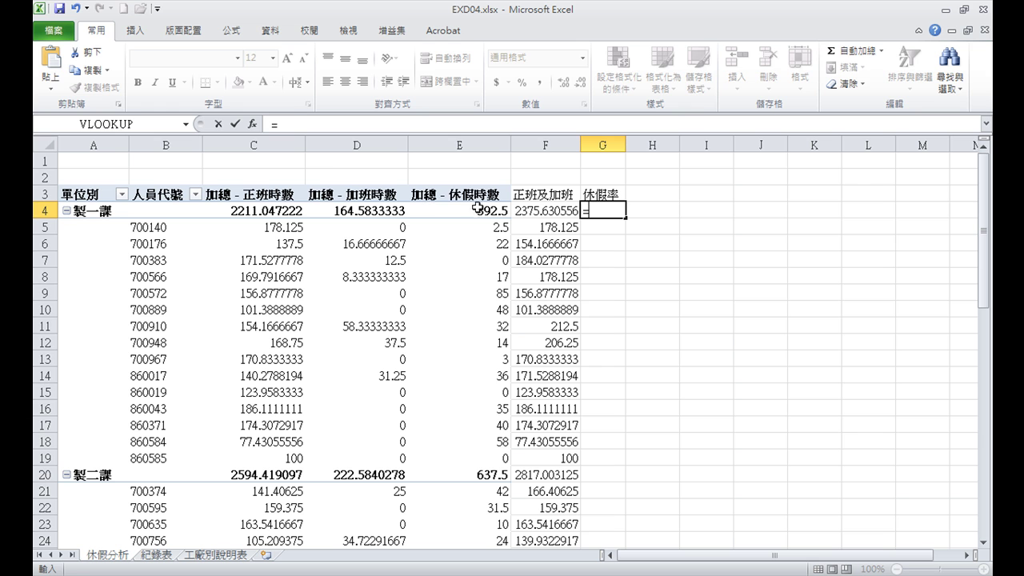
type("e4/")
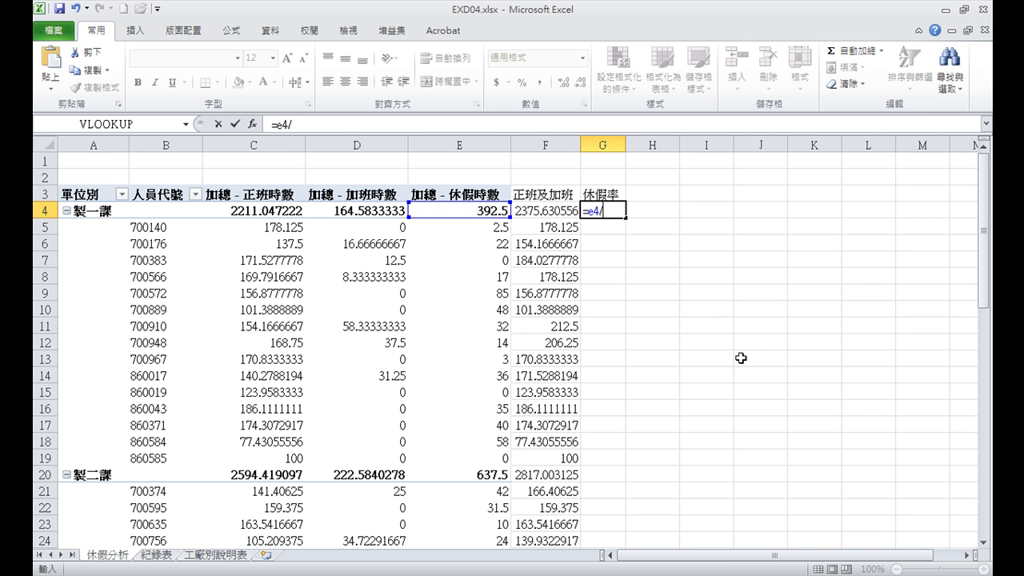
type("f4")
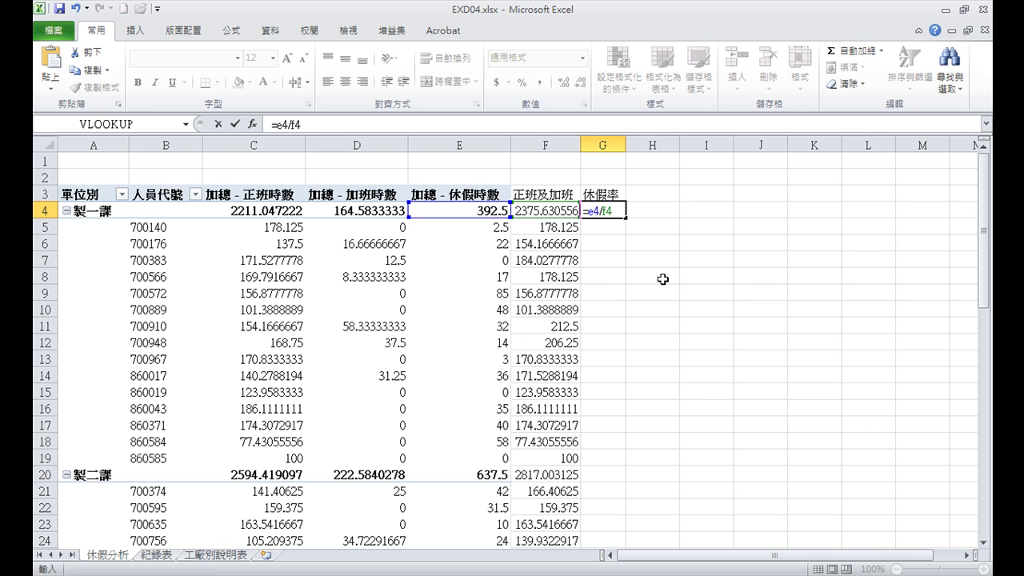
key("Return")
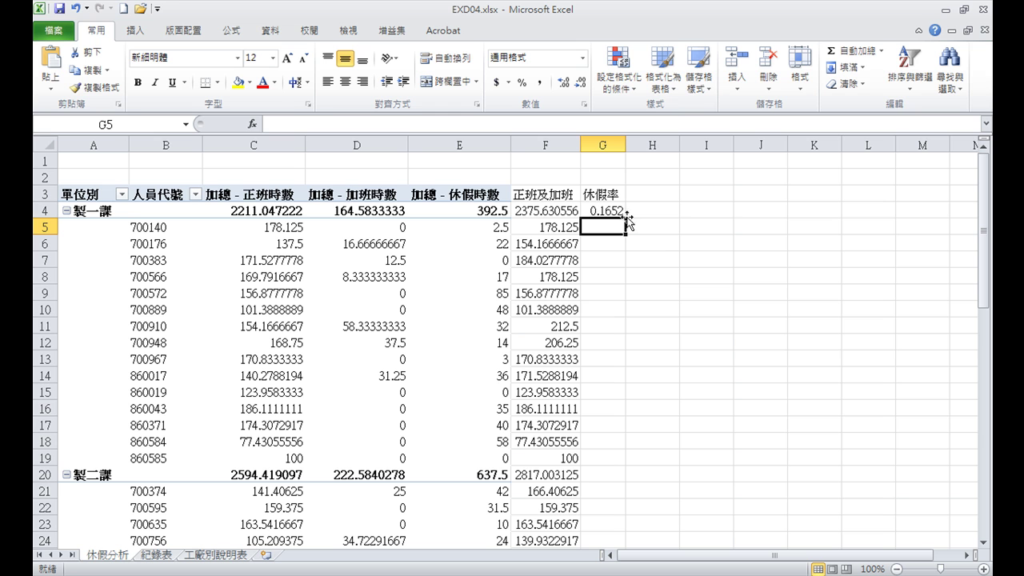
left_click(606, 212)
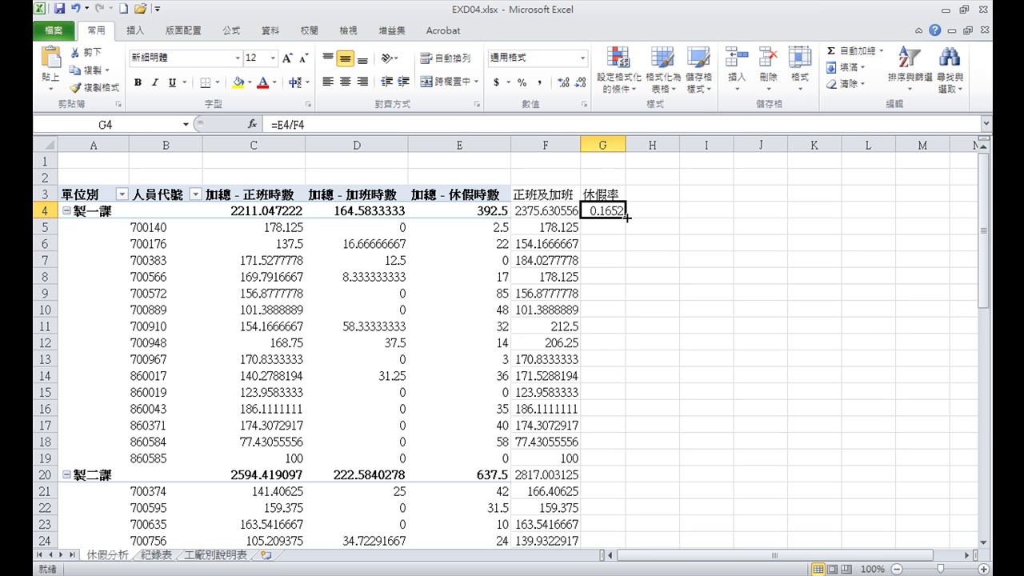
double_click(626, 216)
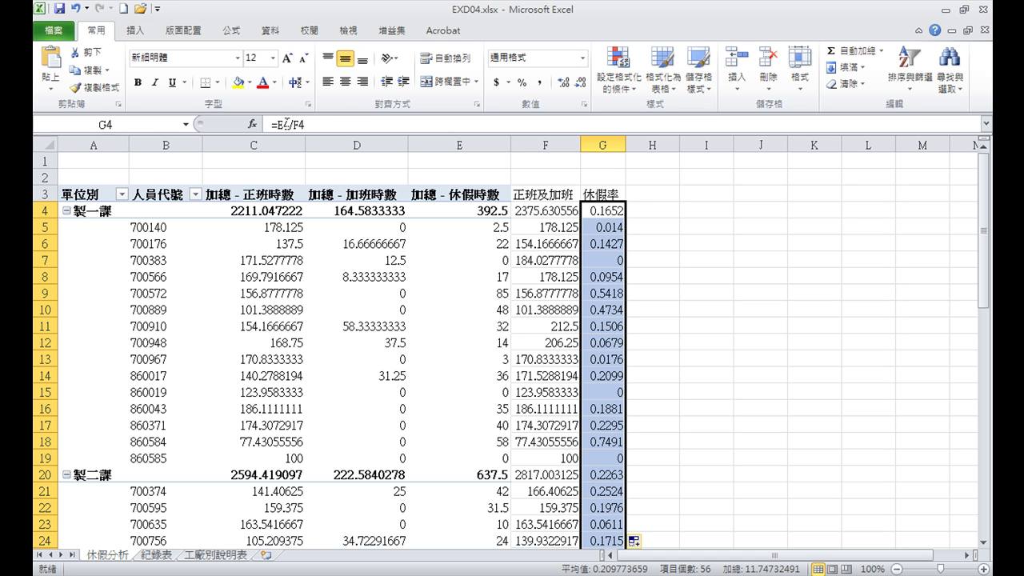
left_click(272, 141)
Format columns C:F in comma style with no decimal places.
left_click_drag(272, 141, 528, 160)
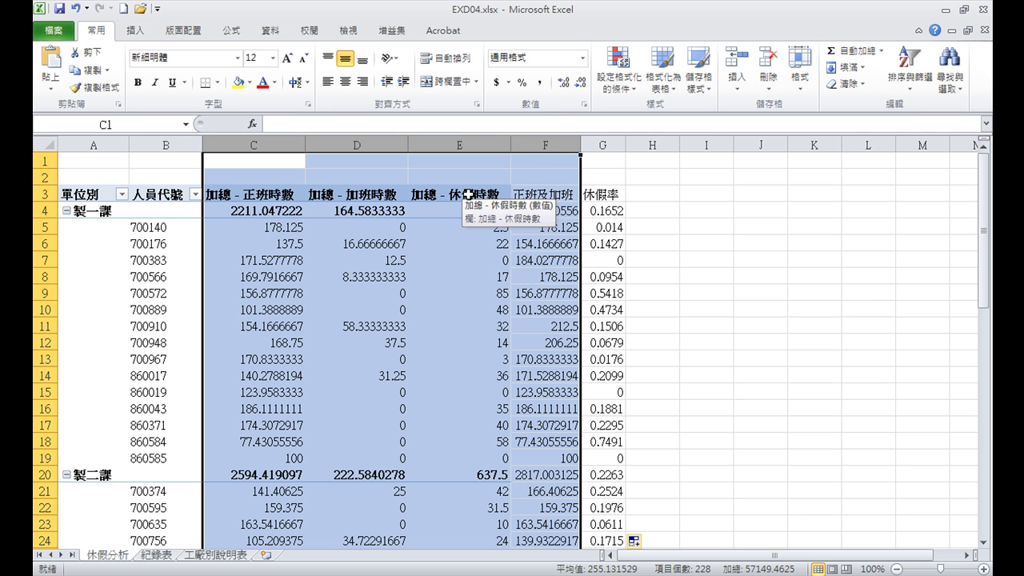
left_click(541, 83)
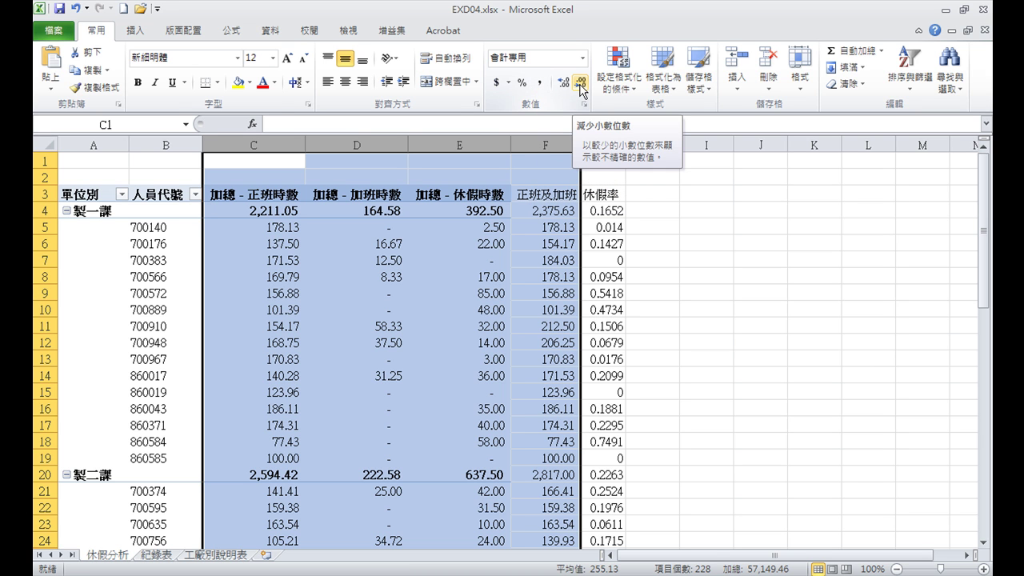
left_click(582, 89)
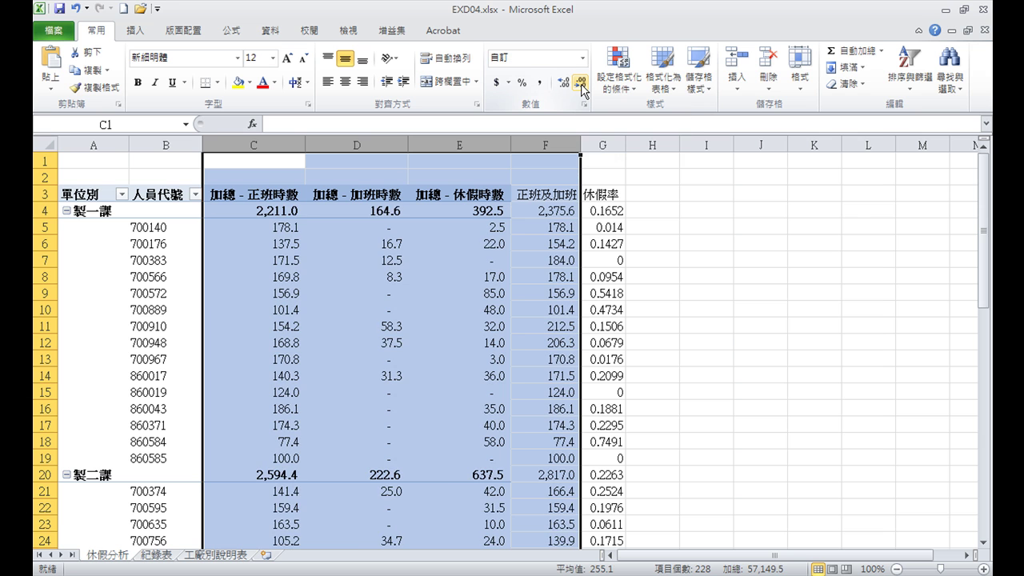
left_click(582, 89)
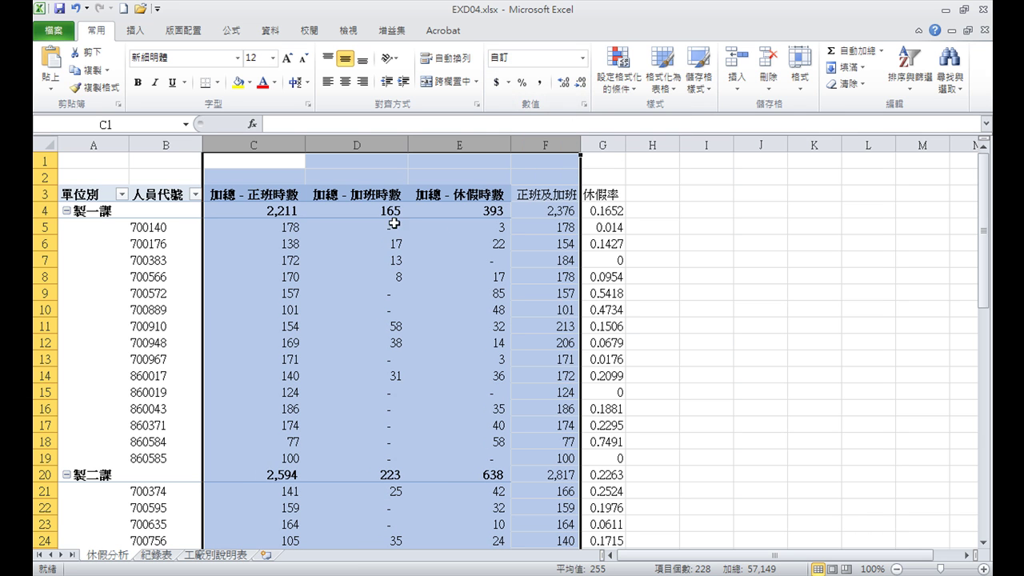
Bring up the Format Cells number options for the 休假率 column G.
mouse_move(399, 232)
left_click(603, 143)
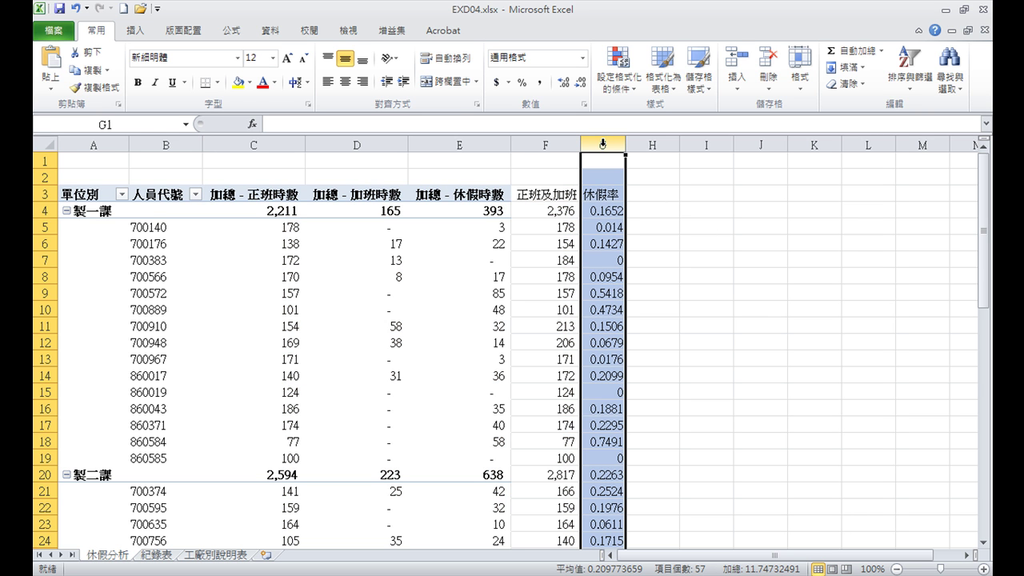
left_click(586, 108)
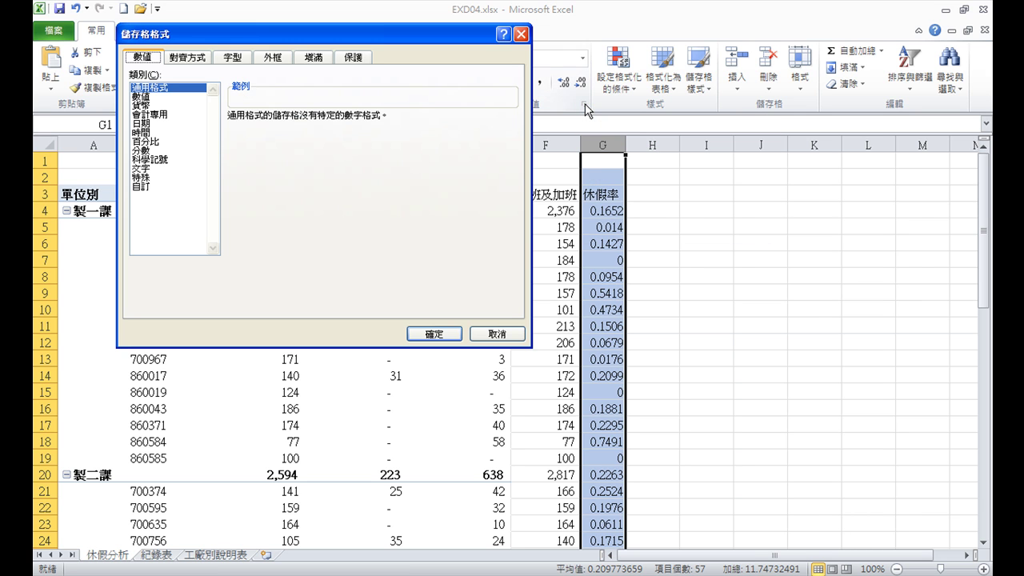
Format the 休假率 column as 百分比 with 0 decimal places.
left_click(152, 143)
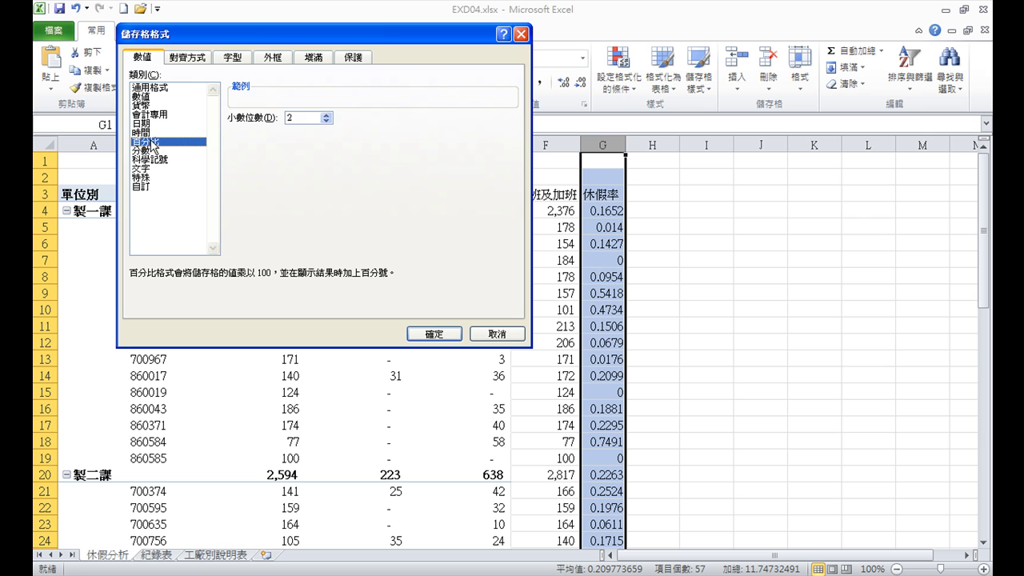
left_click(326, 121)
left_click(435, 335)
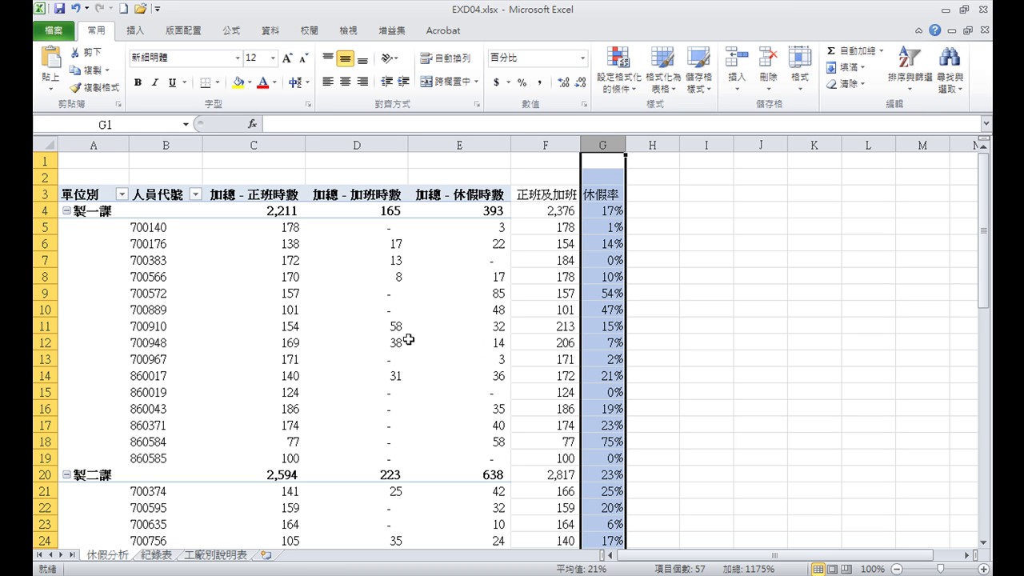
Add a new worksheet and name it 休假分析明細.
left_click(272, 557)
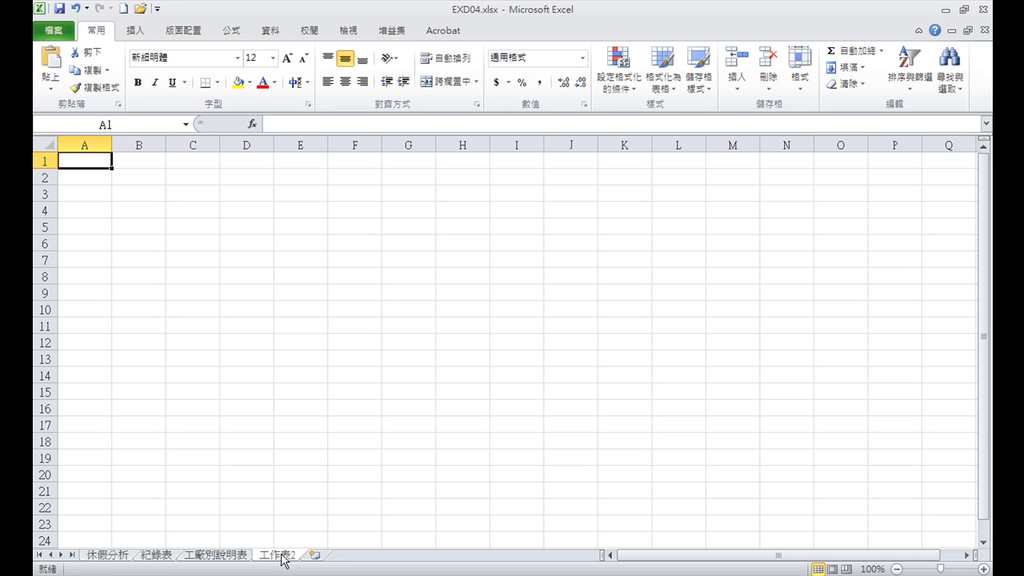
double_click(281, 555)
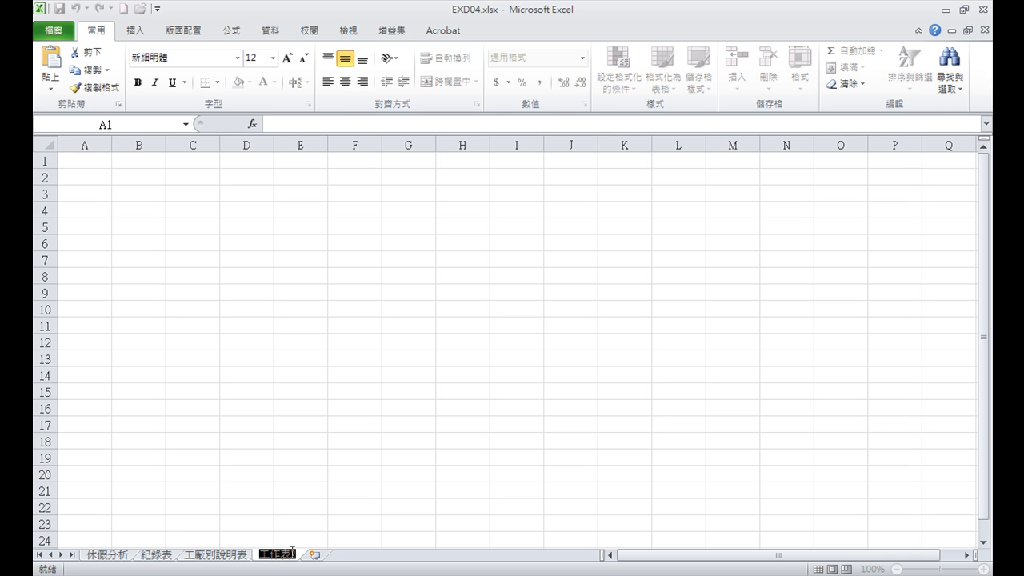
type("休假分析明細")
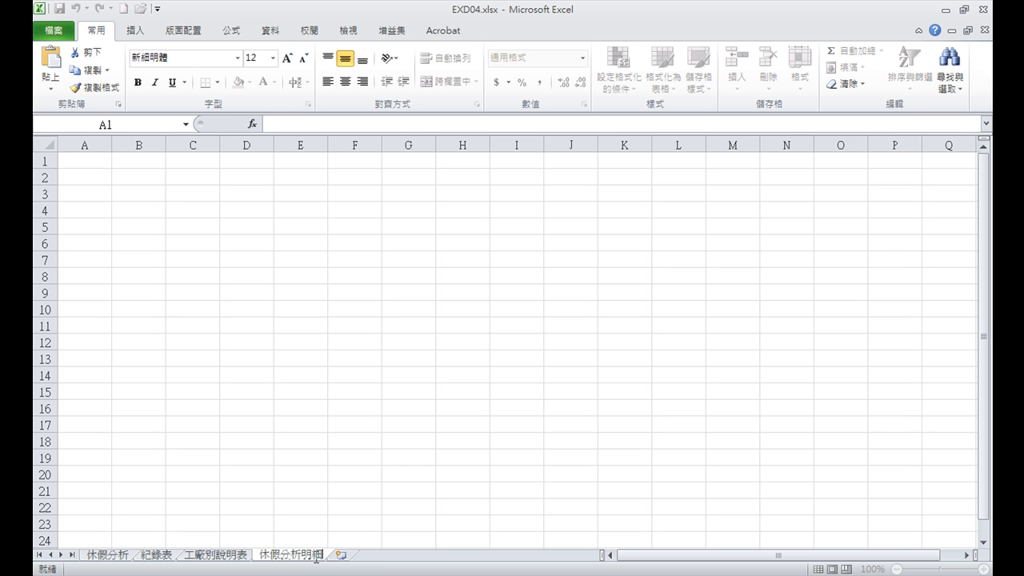
key("Return")
Check the 休假分析 pivot's 19% overall leave rate, then return to 休假分析明細.
left_click(120, 553)
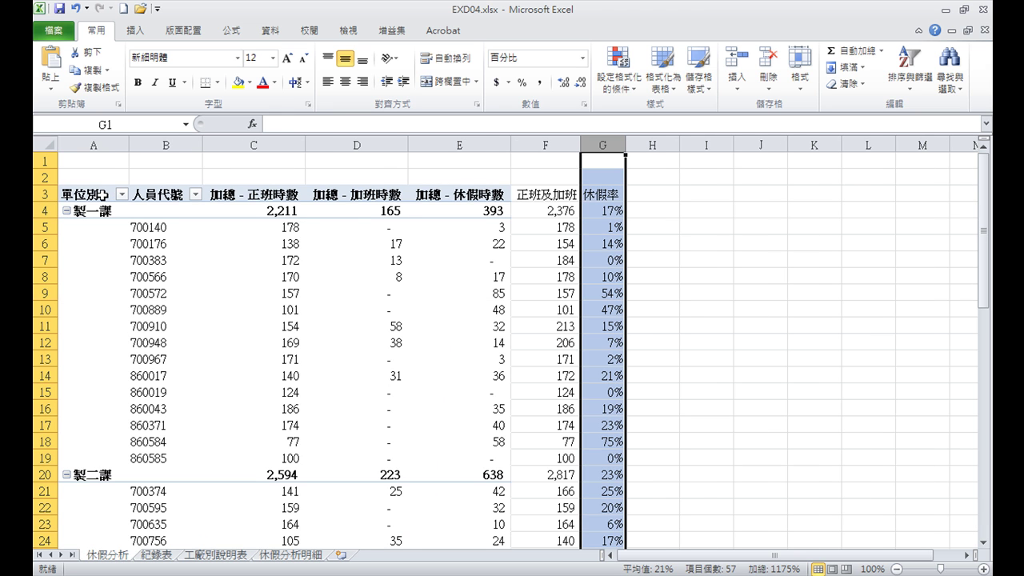
scroll(373, 313, "down", 6)
scroll(620, 391, "down", 2)
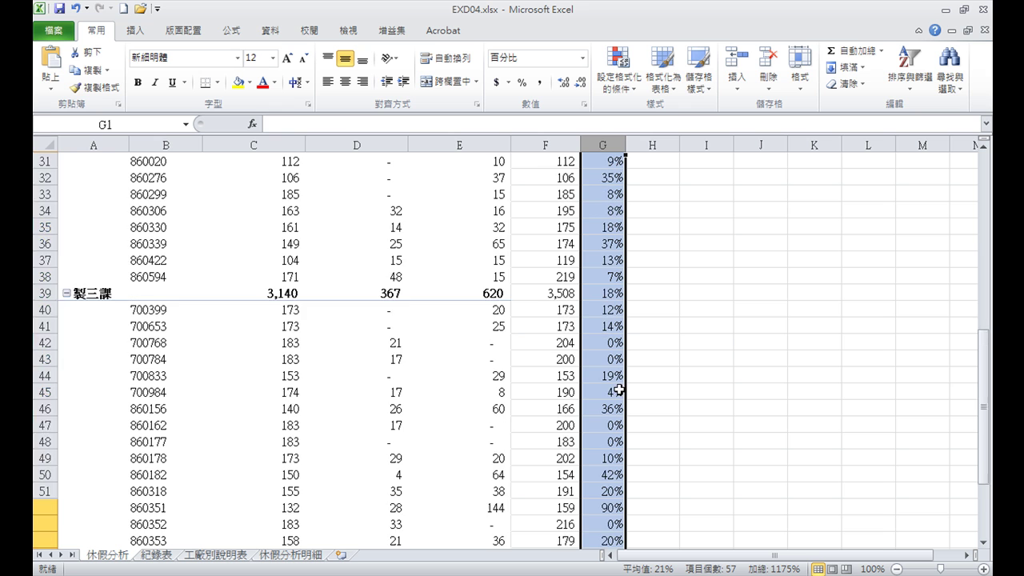
scroll(620, 391, "down", 4)
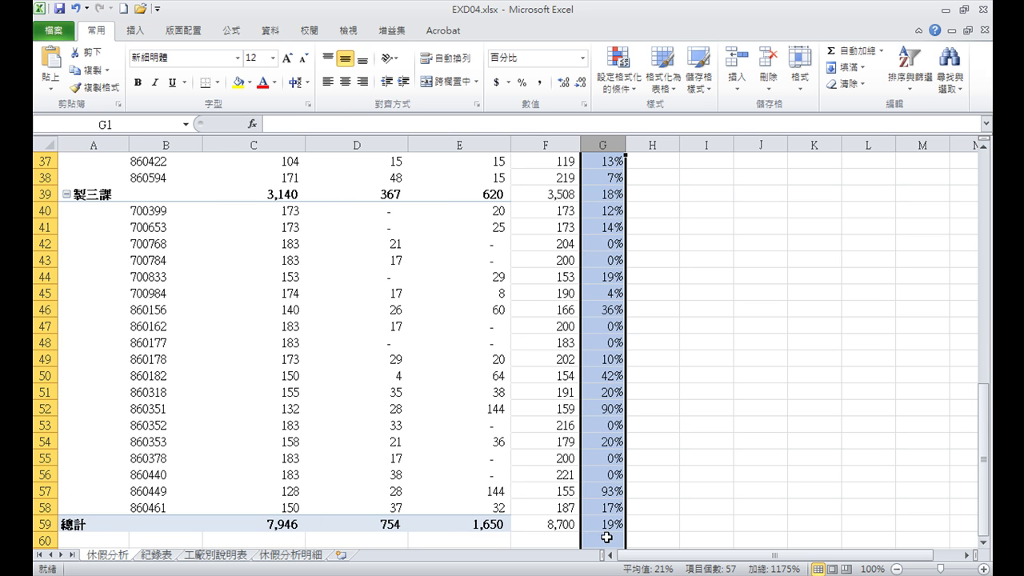
left_click(301, 559)
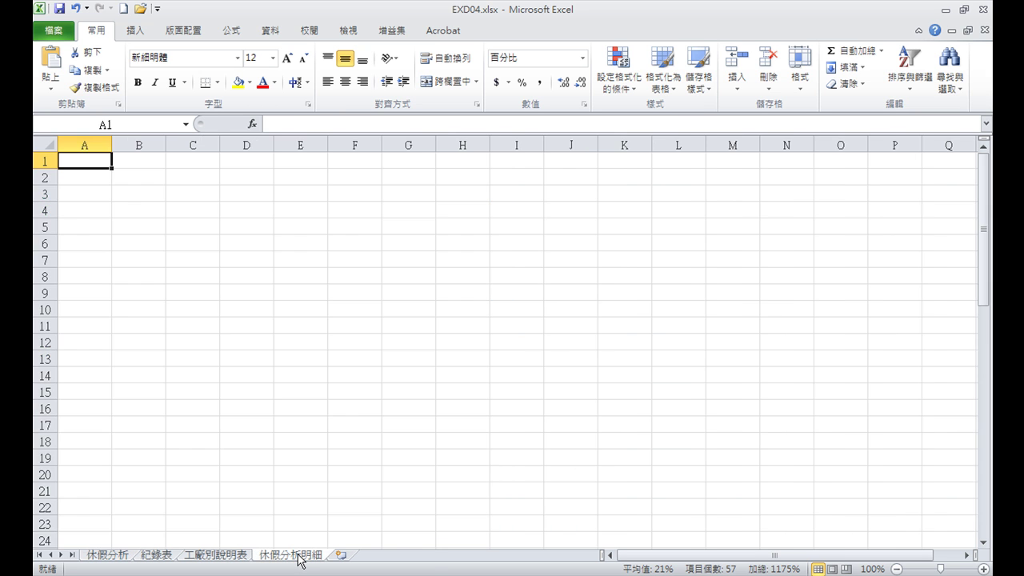
In 休假分析明細!A3, start an IF formula whose condition references 休假分析!A3.
left_click(90, 195)
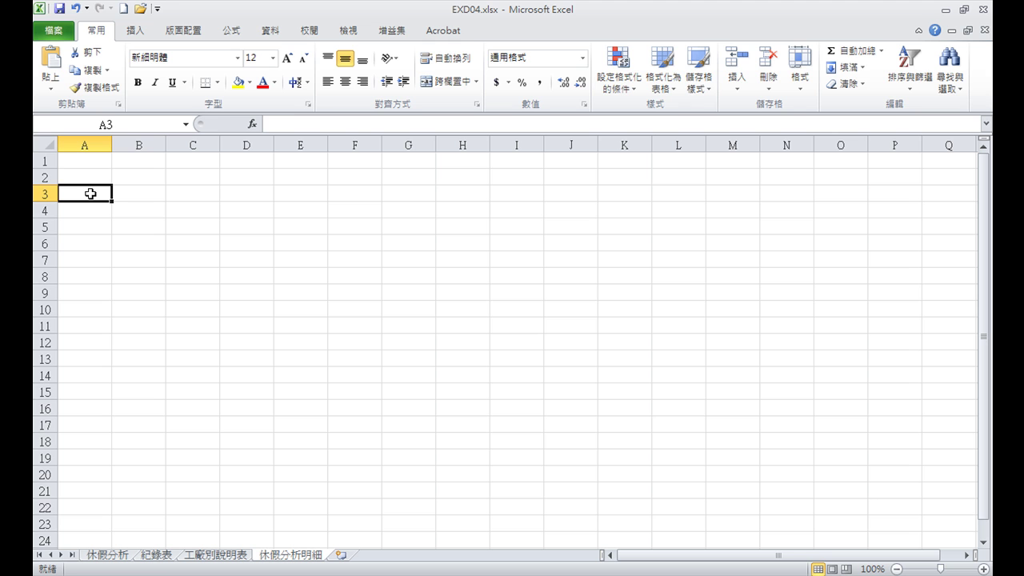
type("=")
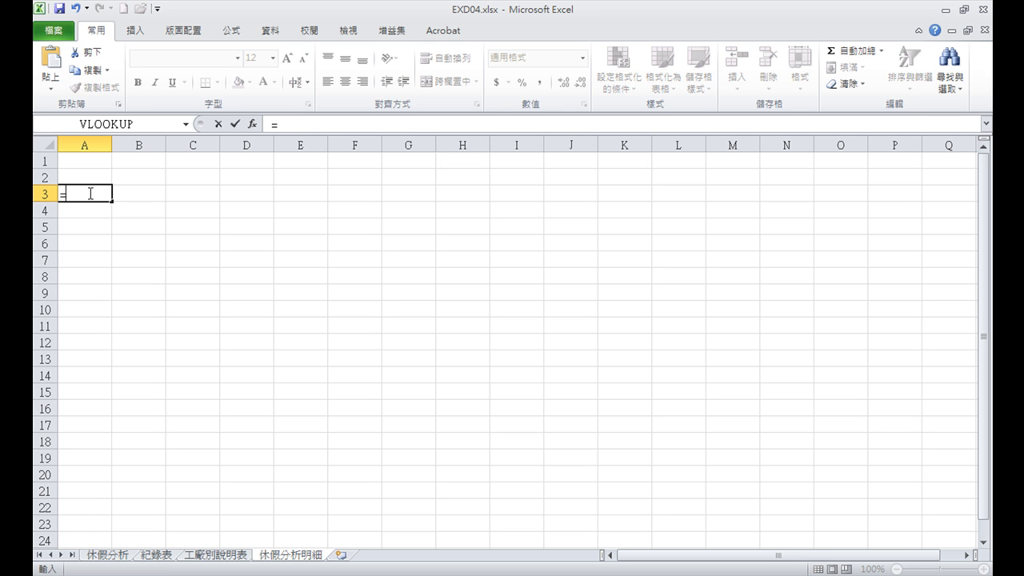
type("if")
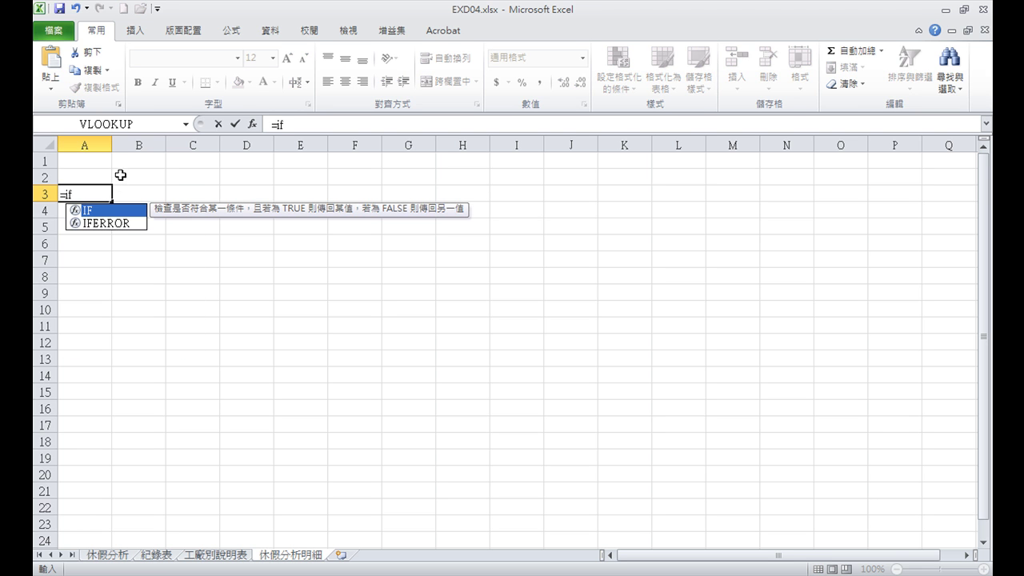
double_click(116, 210)
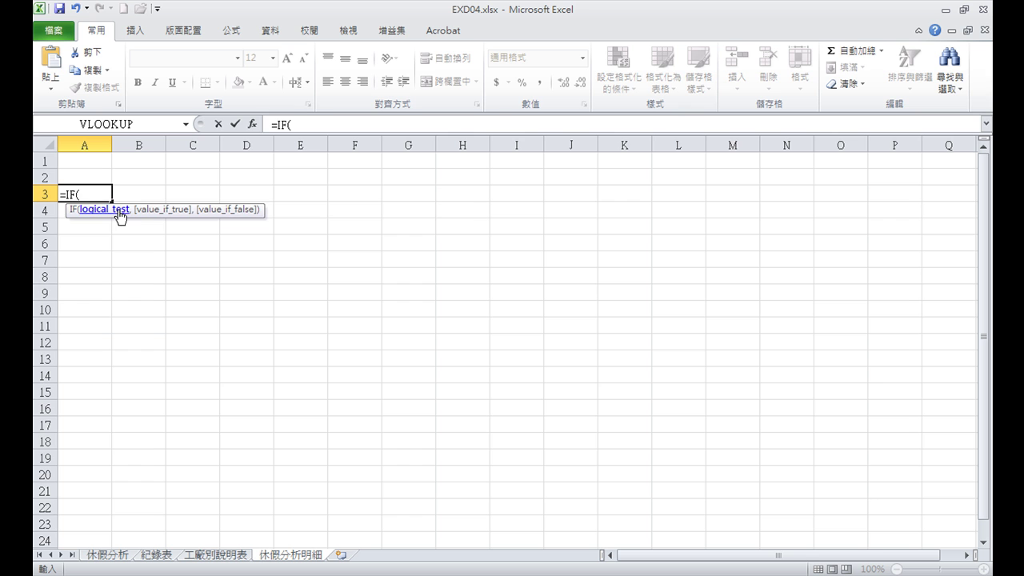
left_click(255, 124)
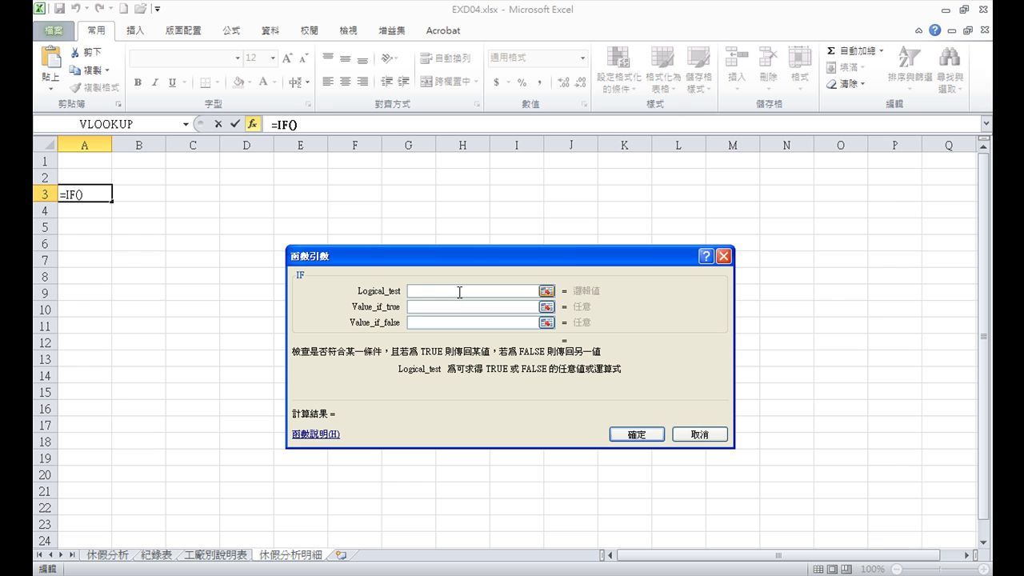
left_click(117, 559)
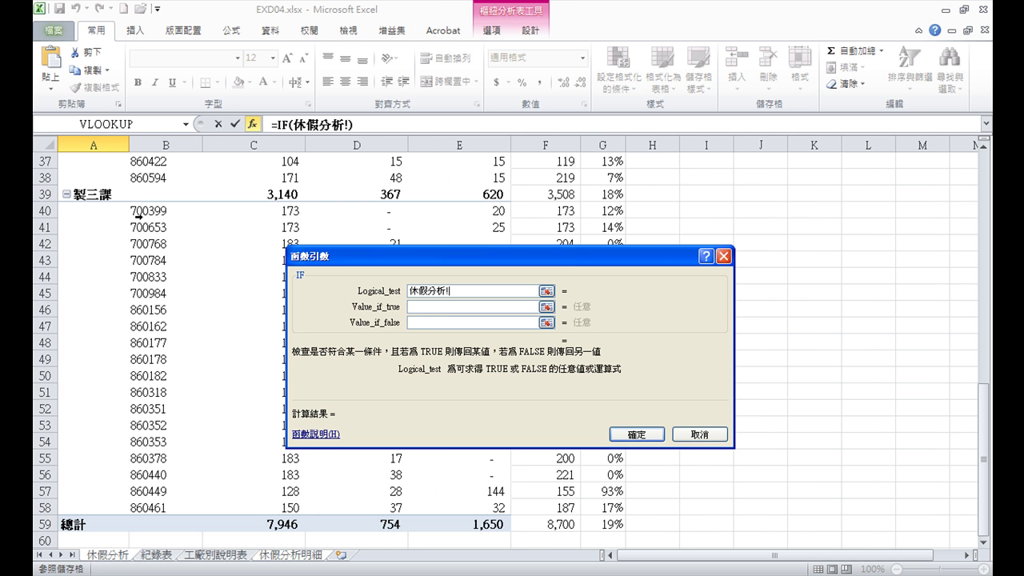
scroll(163, 249, "up", 5)
scroll(163, 250, "up", 4)
scroll(164, 249, "up", 3)
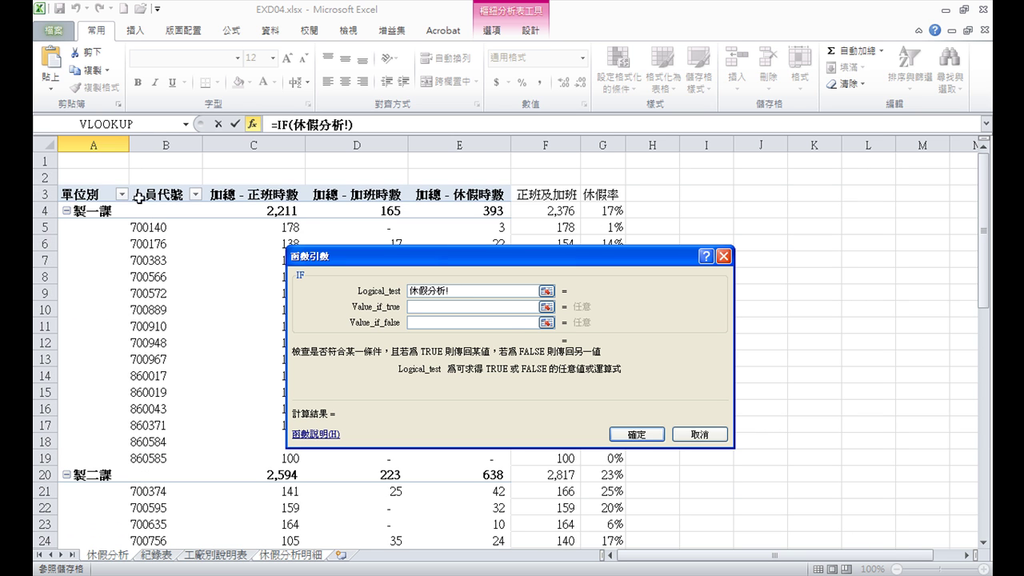
left_click(94, 194)
Complete it as =IF(ISBLANK(休假分析!A3),"",休假分析!A3) and confirm.
left_click(411, 291)
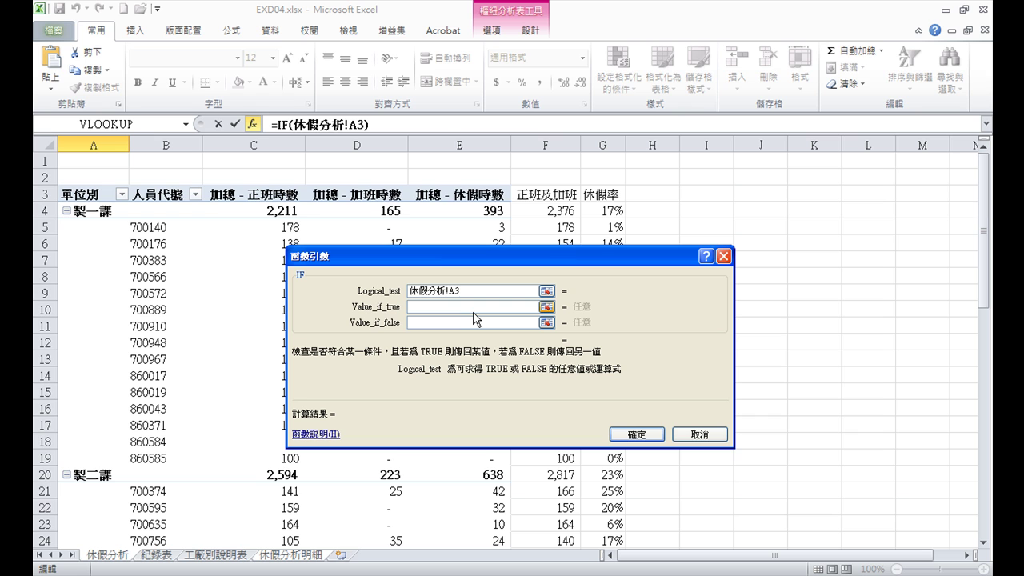
type("isblank")
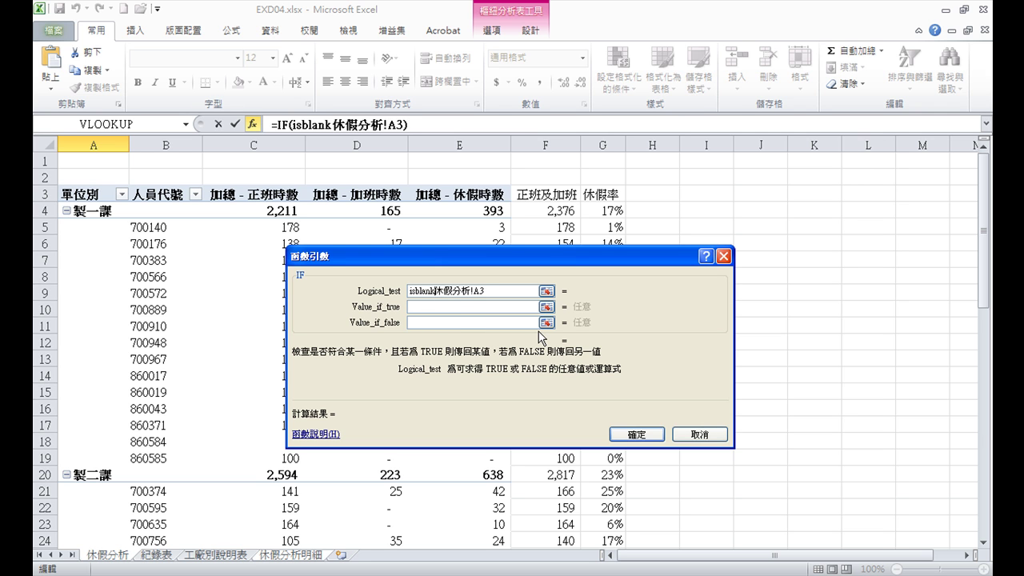
type("(")
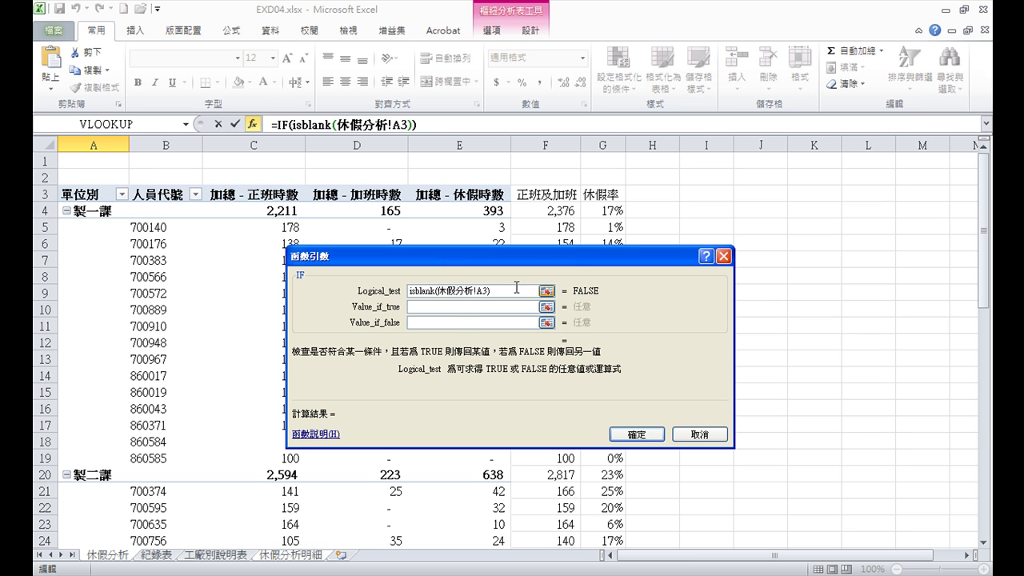
left_click(467, 309)
left_click(421, 307)
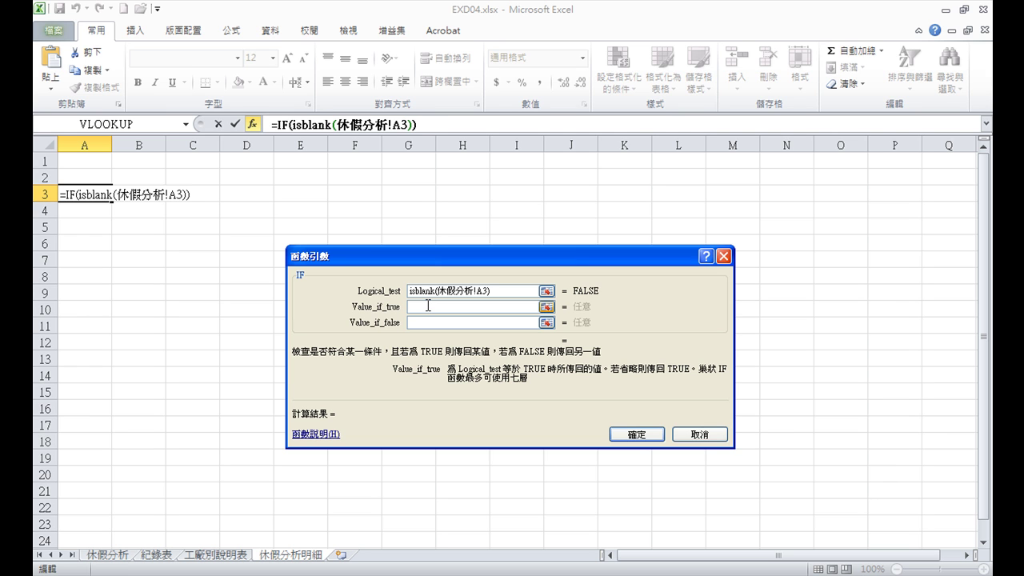
type("\"\"")
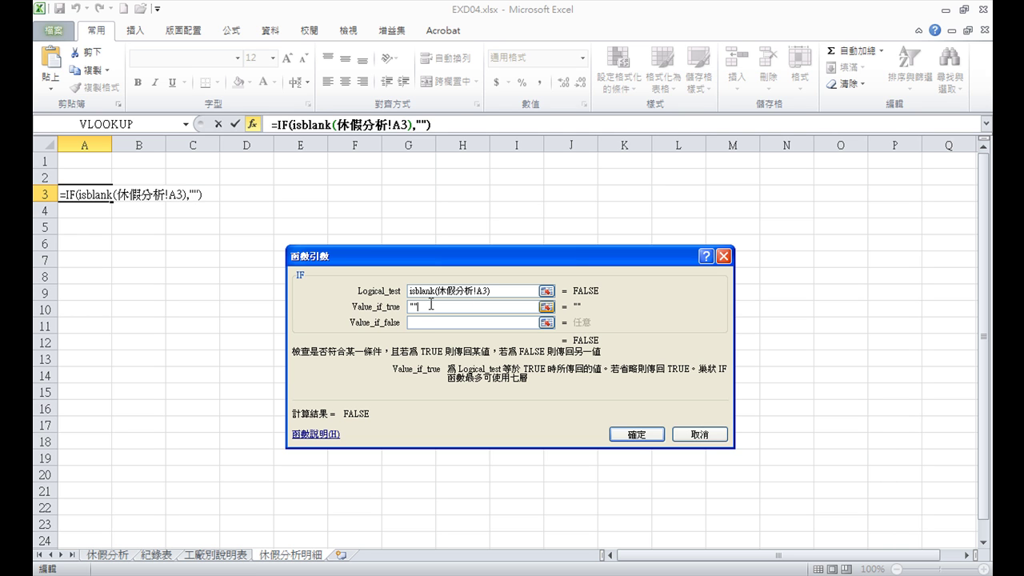
left_click(418, 322)
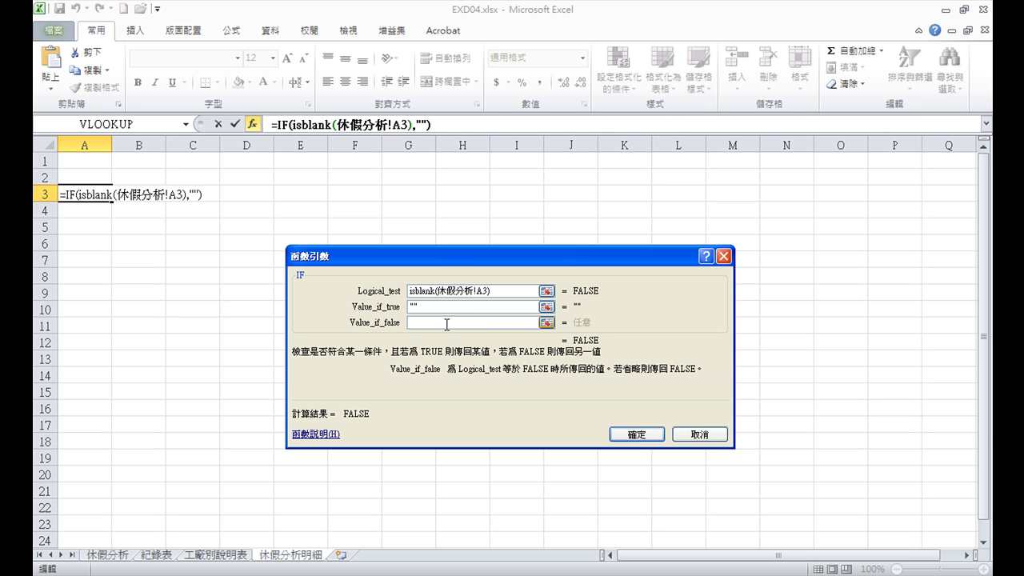
left_click(116, 555)
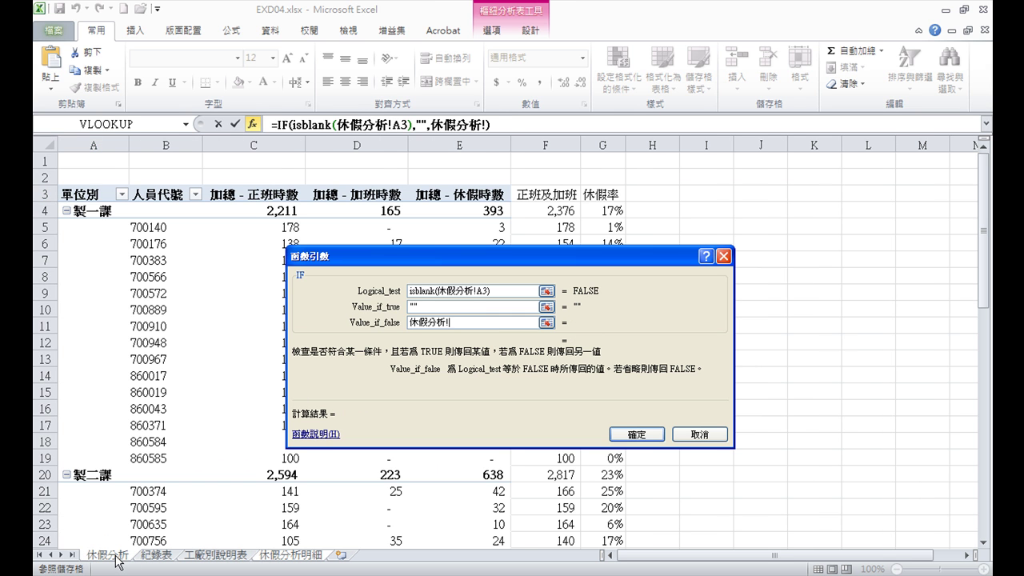
left_click(103, 196)
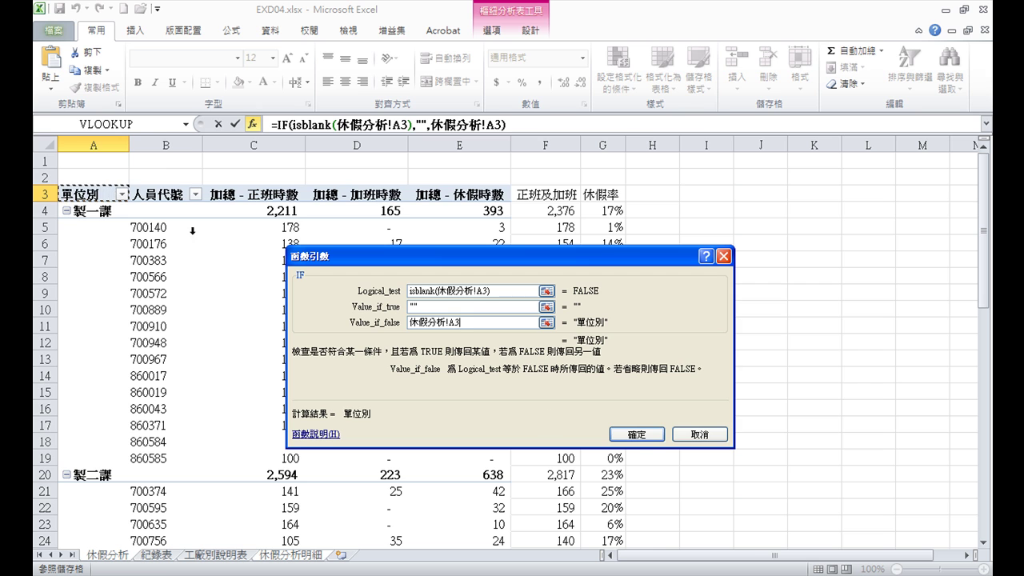
left_click(636, 436)
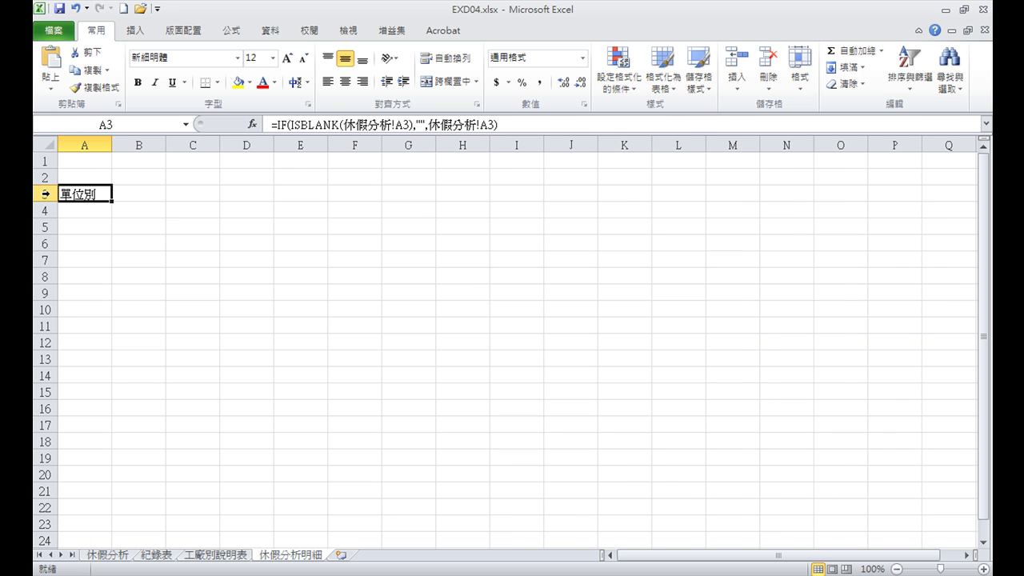
Fill the A3 formula across to G and down to row 59, through the 總計 row.
mouse_move(113, 202)
left_mouse_down()
mouse_move(432, 199)
mouse_move(410, 569)
mouse_move(361, 270)
mouse_move(353, 304)
left_mouse_up()
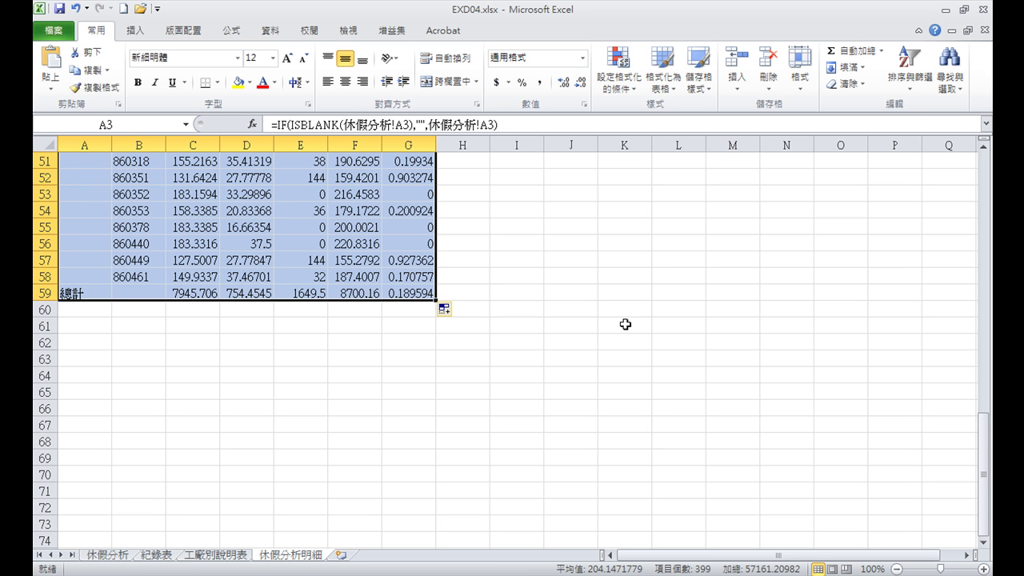
scroll(624, 317, "up", 7)
scroll(560, 274, "down", 4)
scroll(560, 299, "up", 2)
scroll(547, 276, "up", 6)
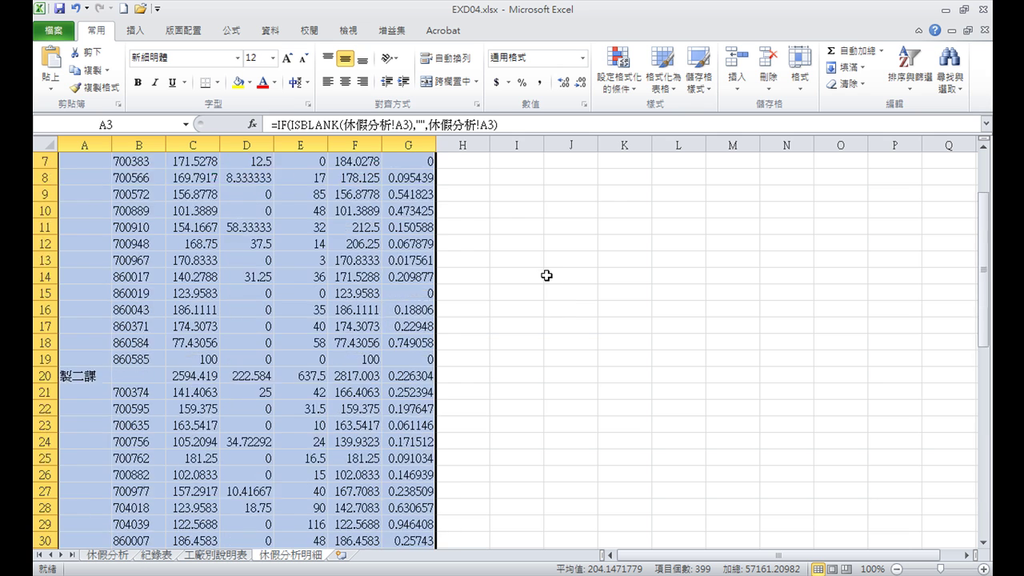
scroll(547, 276, "up", 6)
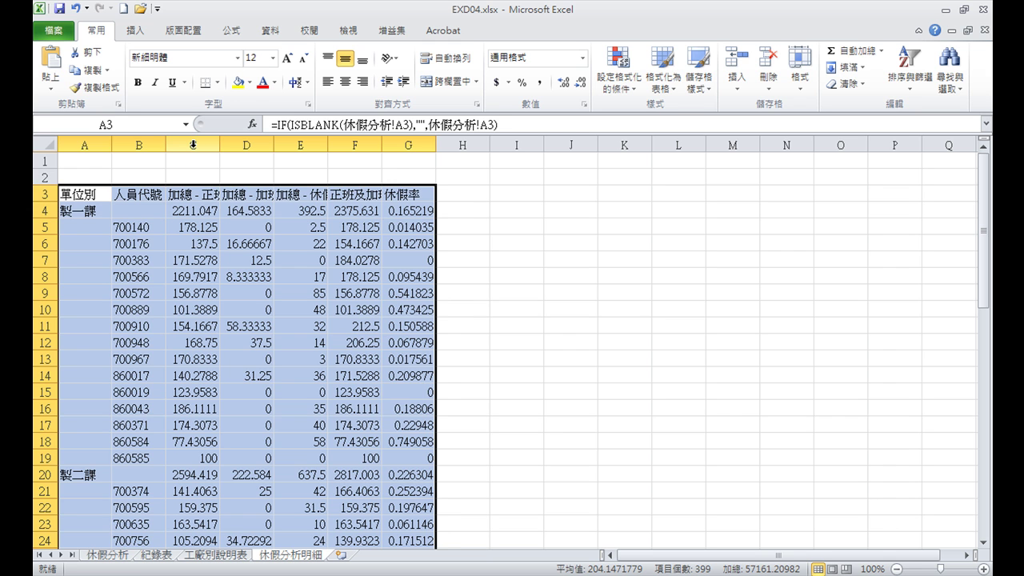
Insert a blank column C and paste the 工廠別 header into C3.
left_click(193, 144)
right_click(193, 144)
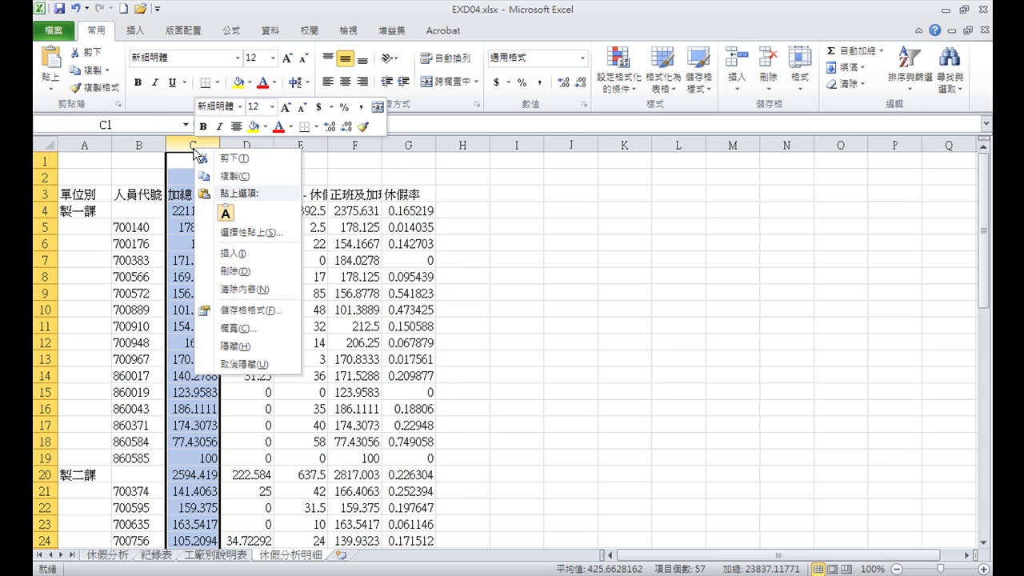
left_click(249, 254)
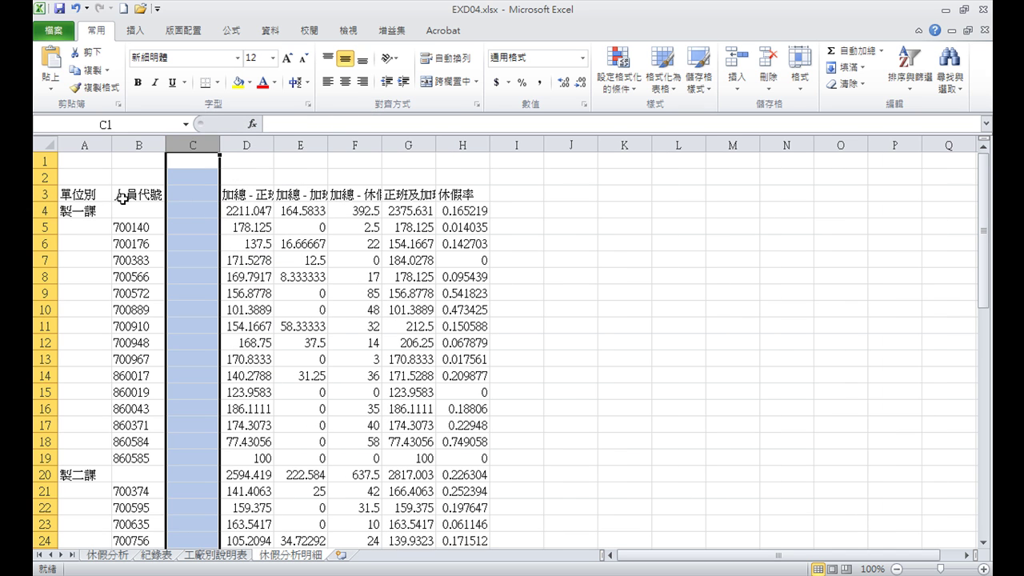
left_click(196, 193)
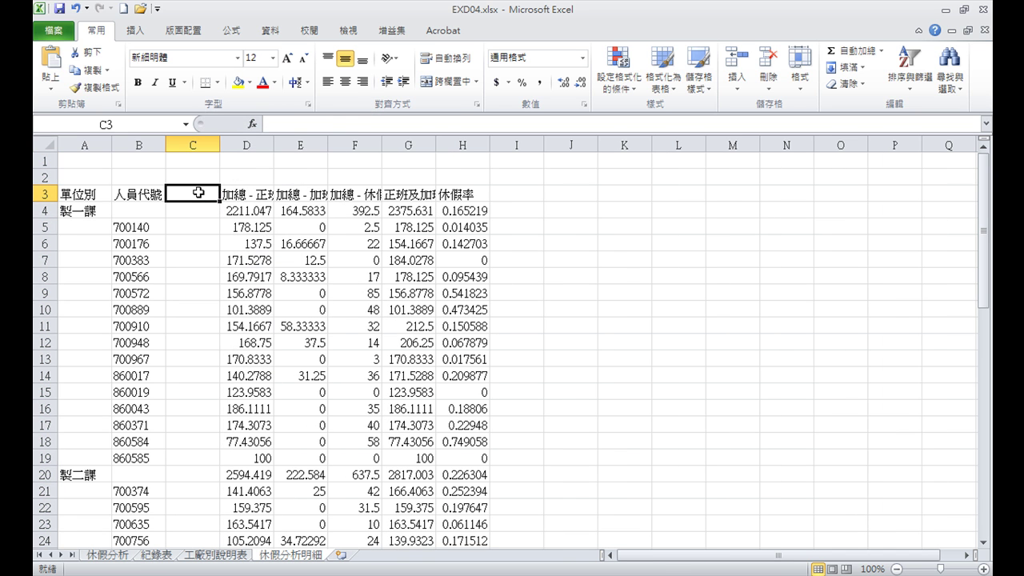
key("ctrl+v")
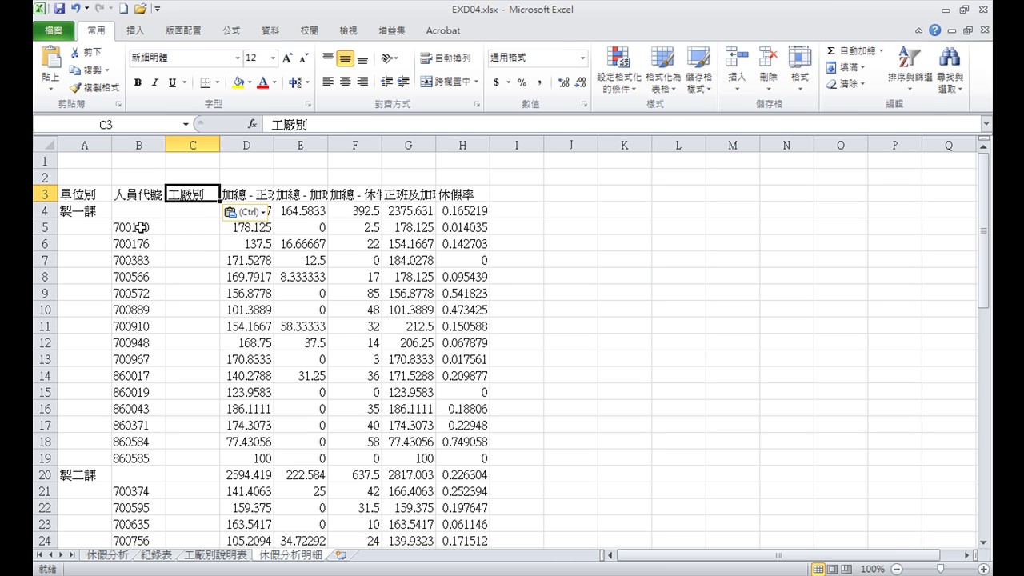
Start a VLOOKUP in C5 with employee ID B5 as the lookup value.
left_click(156, 555)
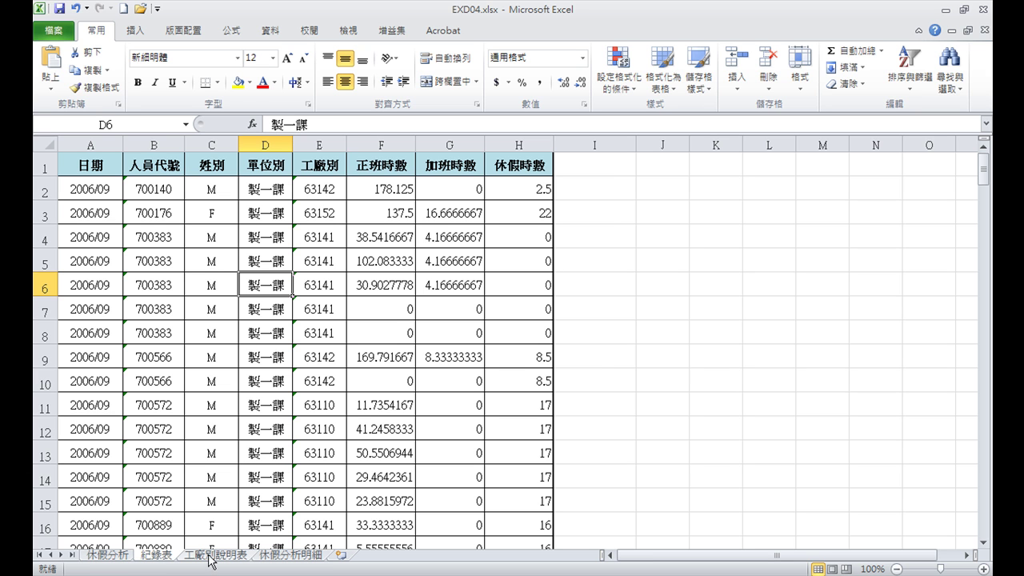
left_click(289, 554)
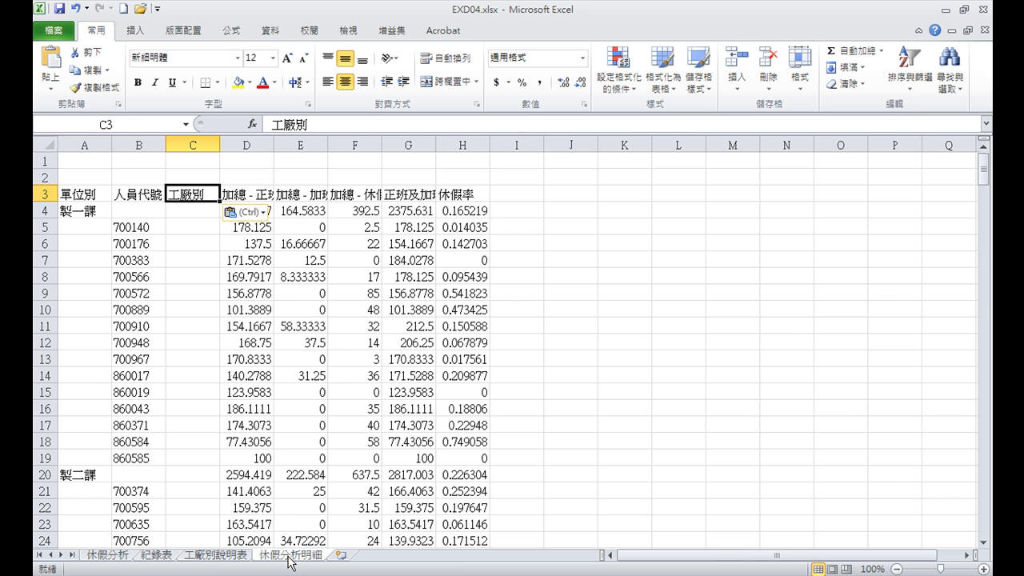
left_click(198, 227)
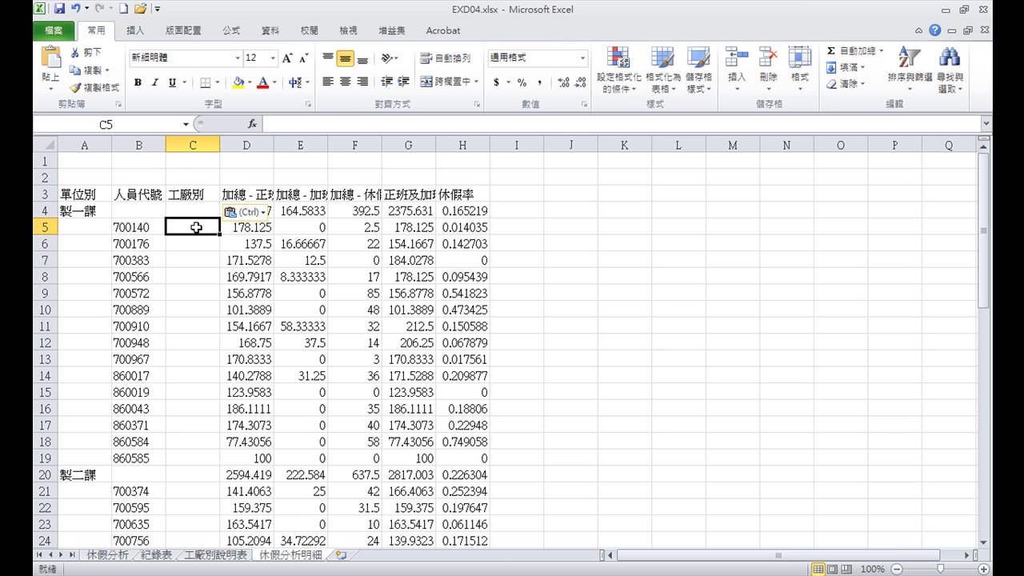
type("=")
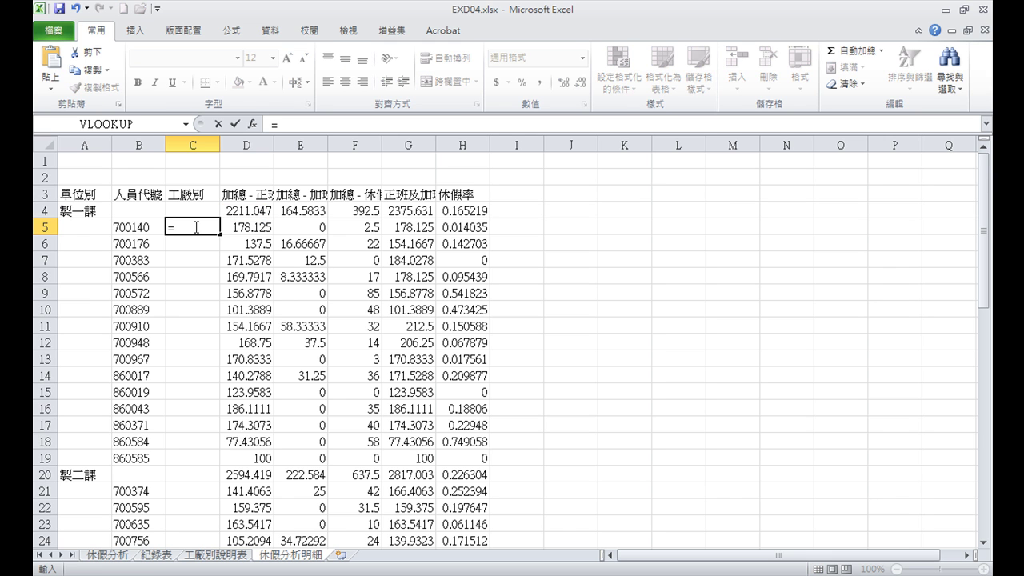
type("vl")
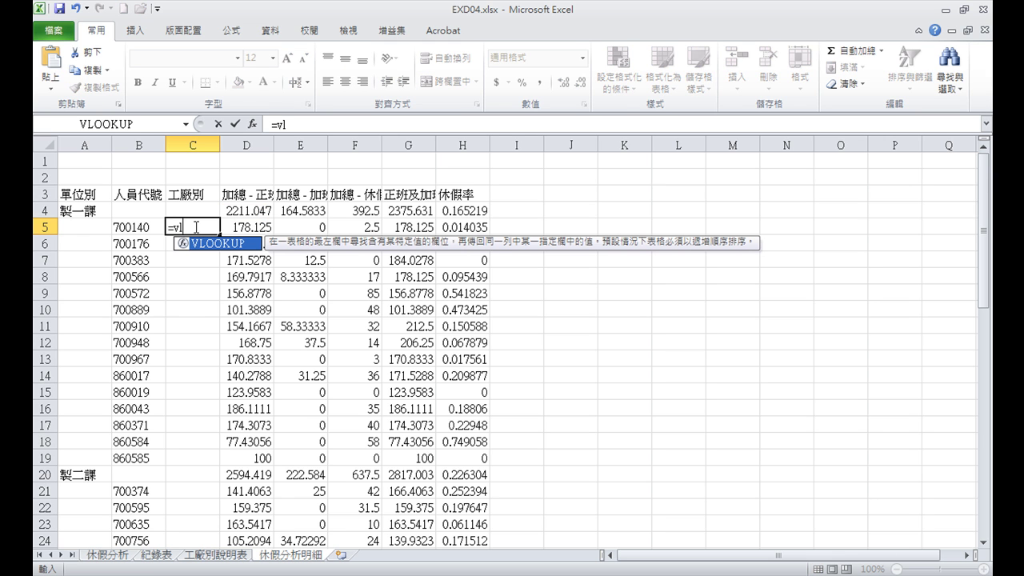
double_click(218, 243)
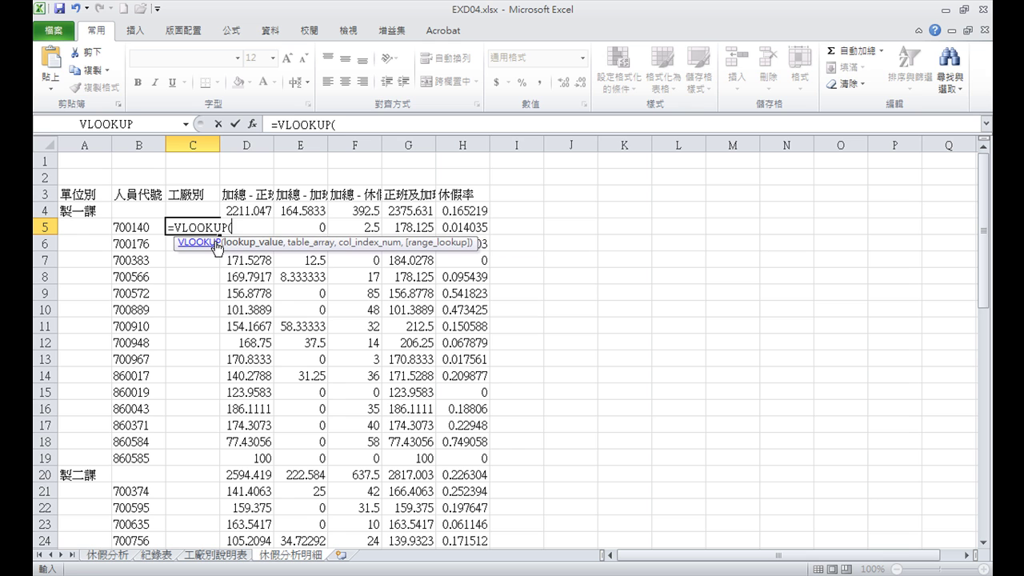
left_click(253, 124)
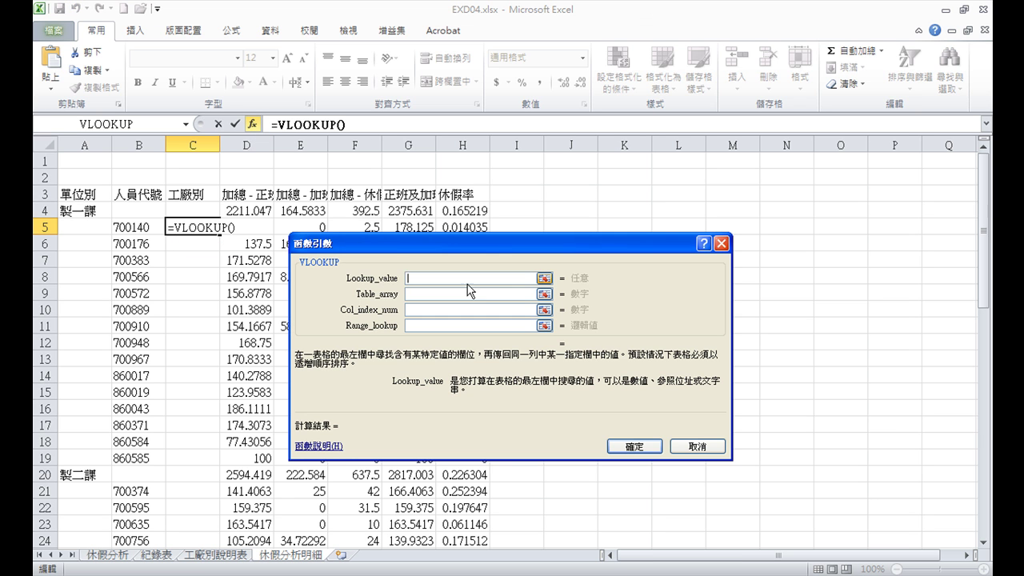
left_click(145, 229)
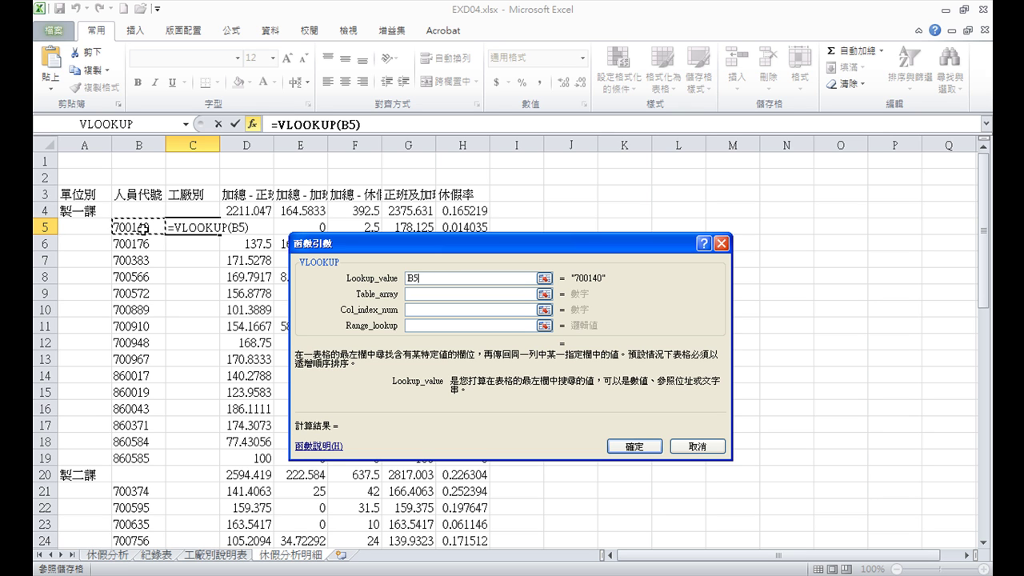
left_click(410, 294)
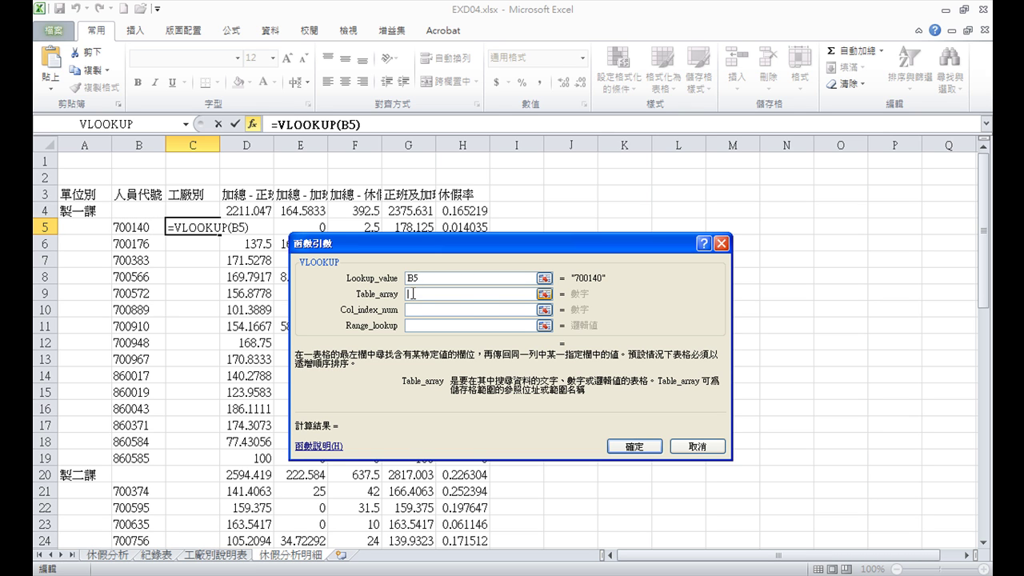
Finish it with table 紀錄表!$B$2:$E$189, column 4, match 0, and fill down column C.
left_click(168, 555)
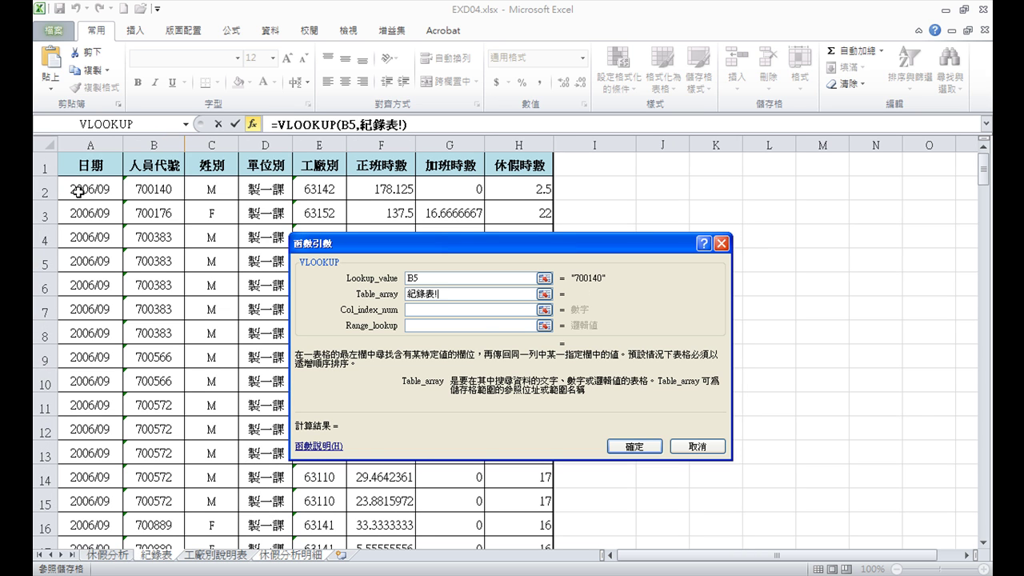
left_click_drag(161, 190, 341, 189)
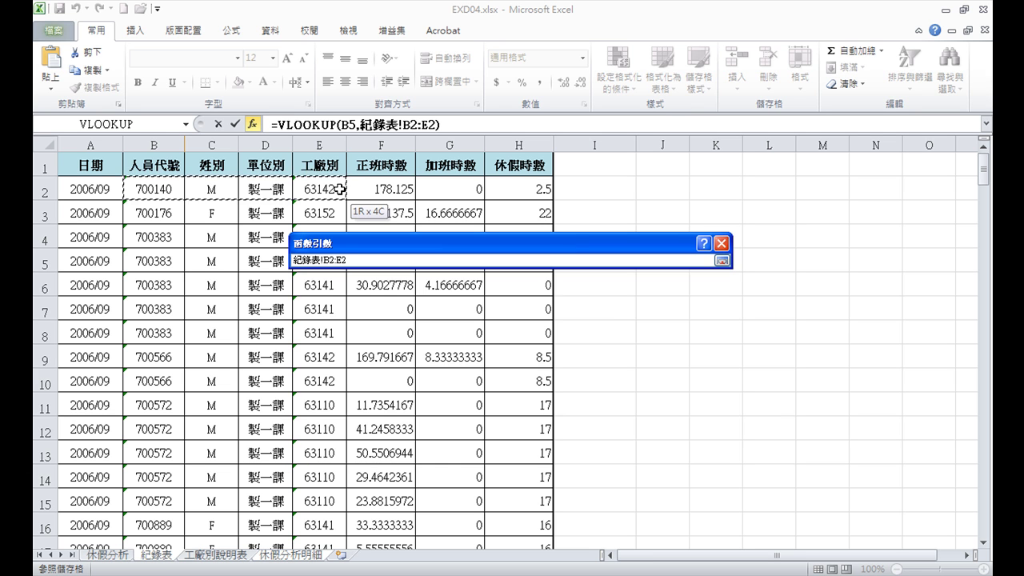
left_click_drag(340, 190, 340, 190)
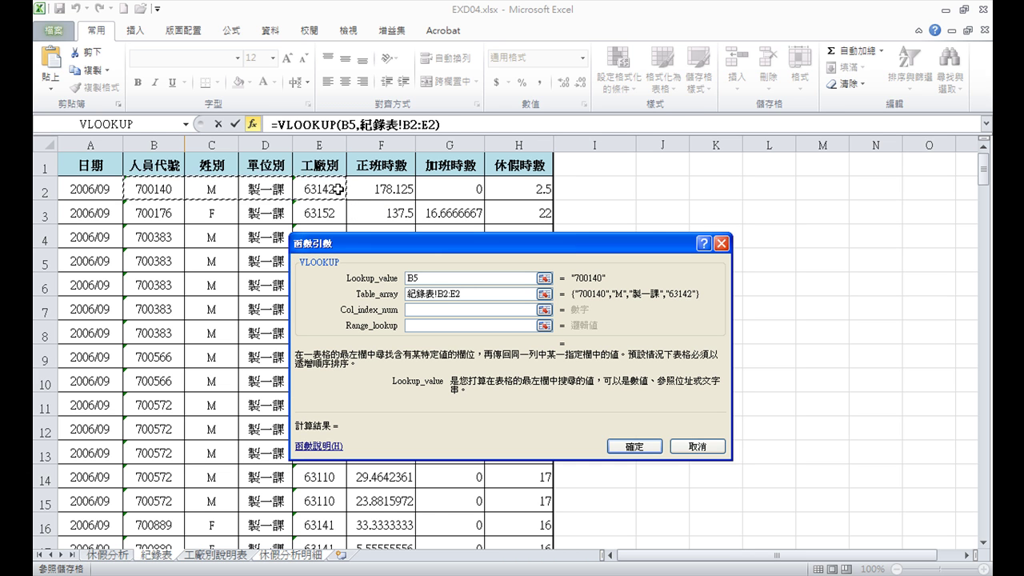
key("ctrl+shift+Down")
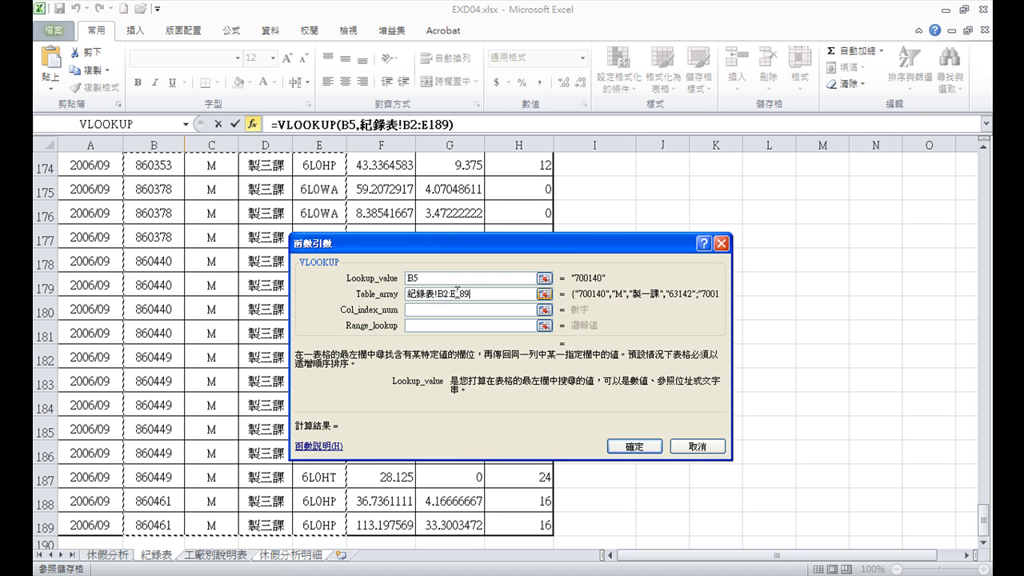
key("F4")
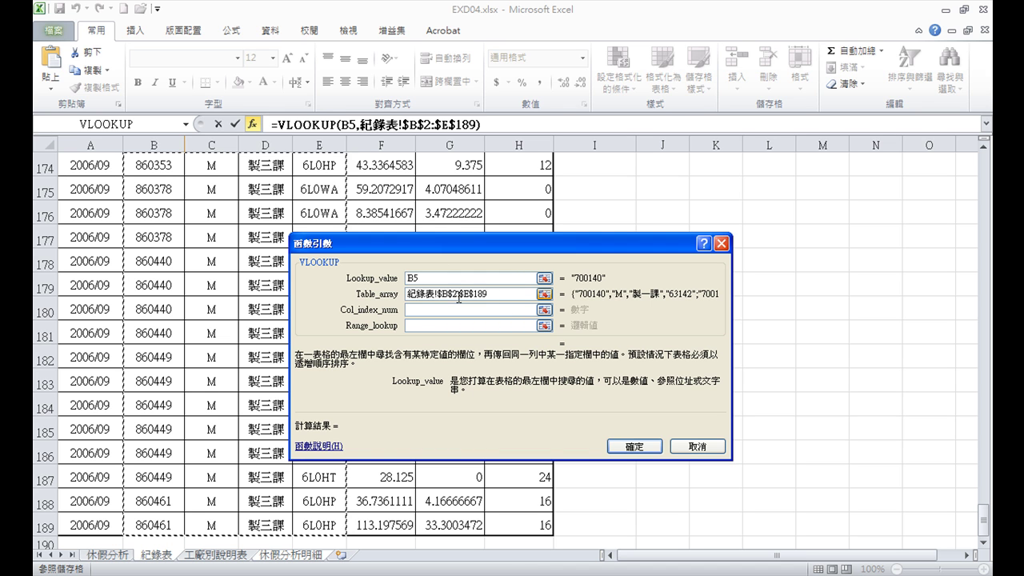
left_click(421, 310)
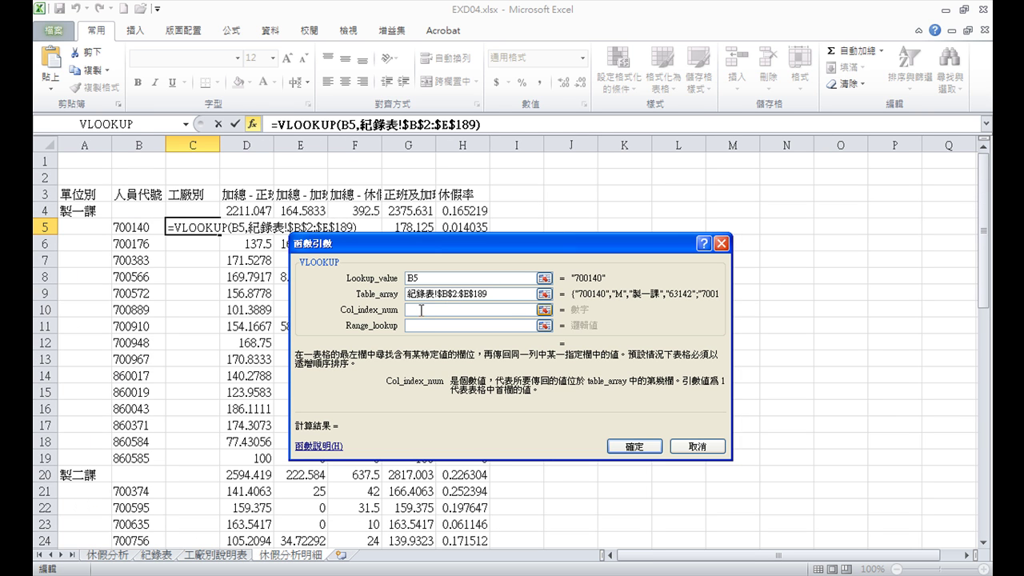
type("4")
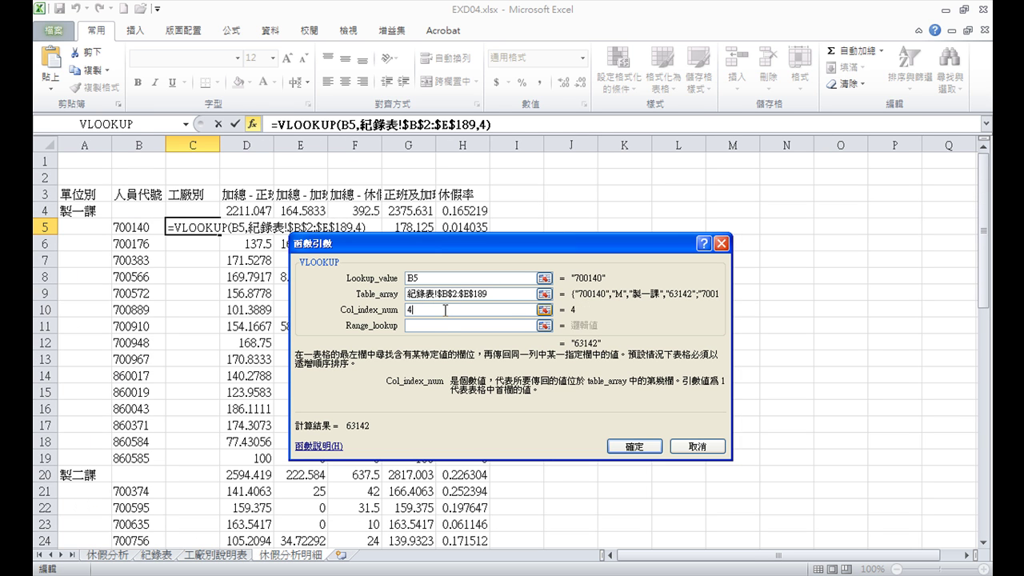
left_click(422, 326)
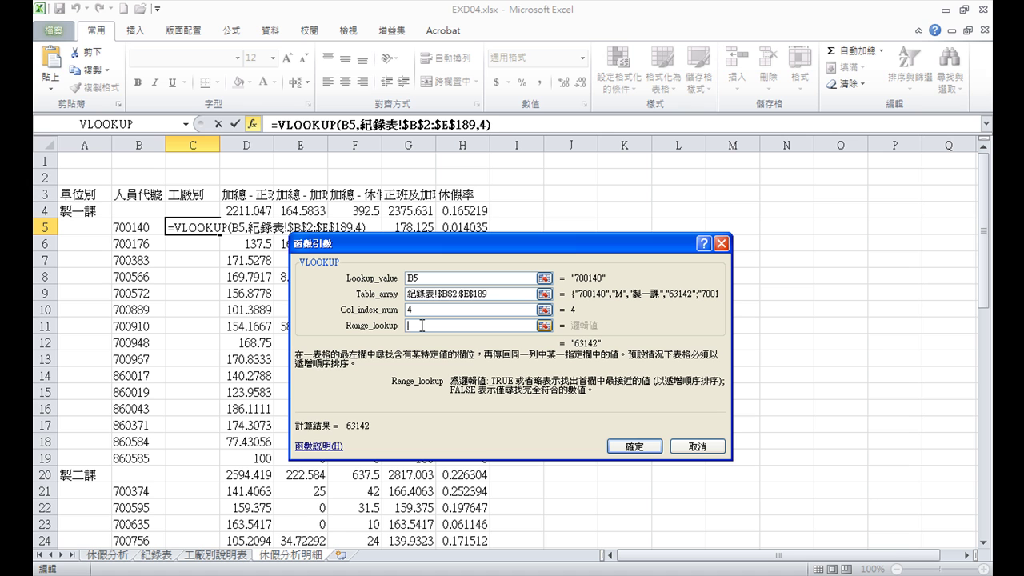
type(",0")
left_click(645, 446)
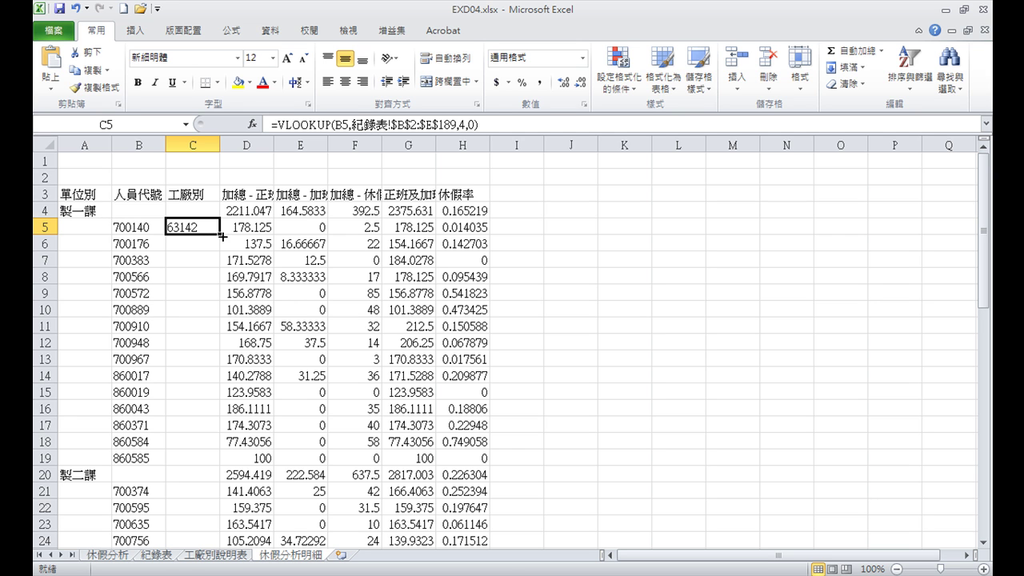
double_click(220, 234)
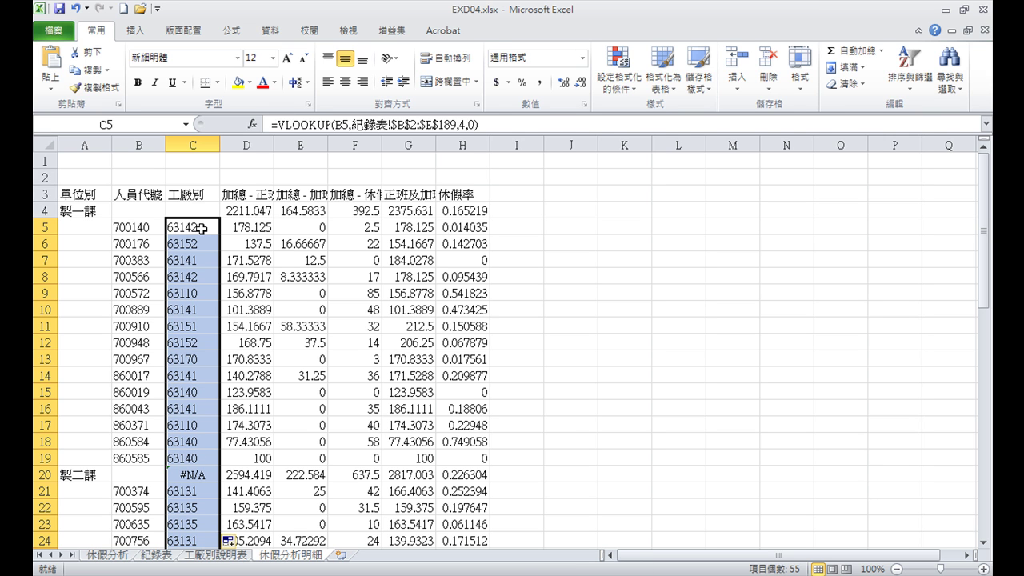
left_click(242, 142)
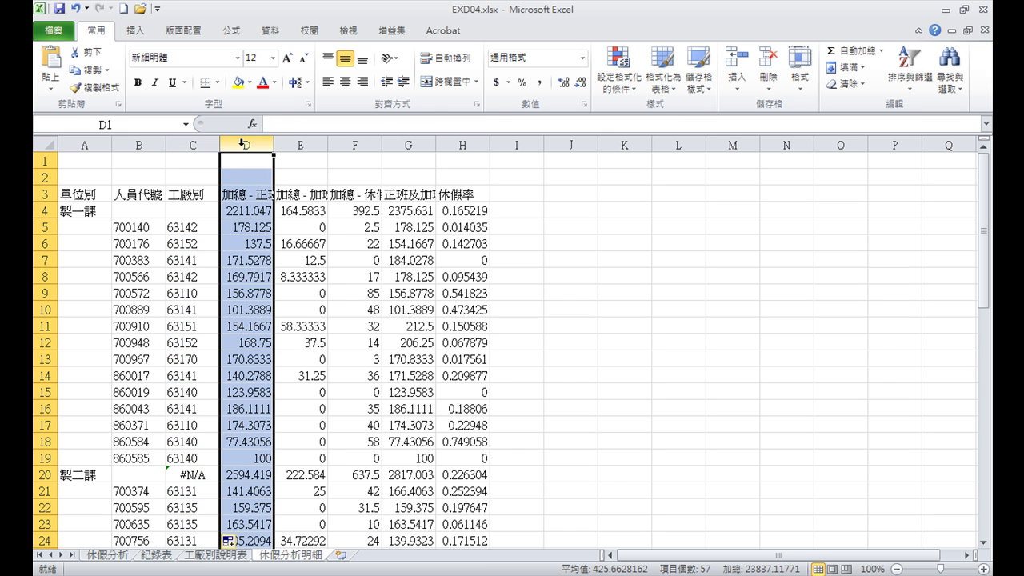
Insert a blank column D headed 工廠別說明, then glance at 工廠別說明表 and return.
right_click(242, 142)
left_click(284, 249)
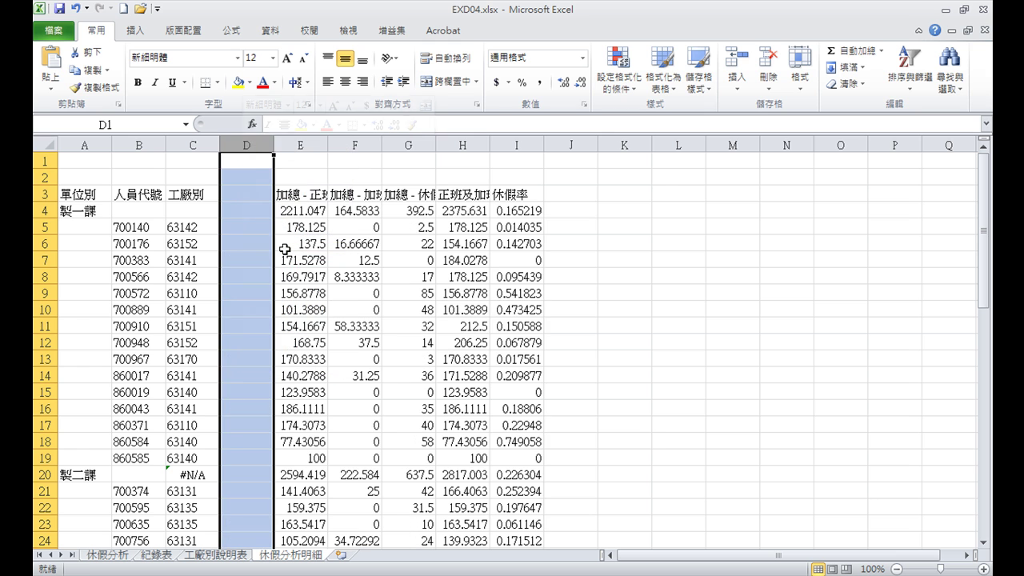
left_click(241, 195)
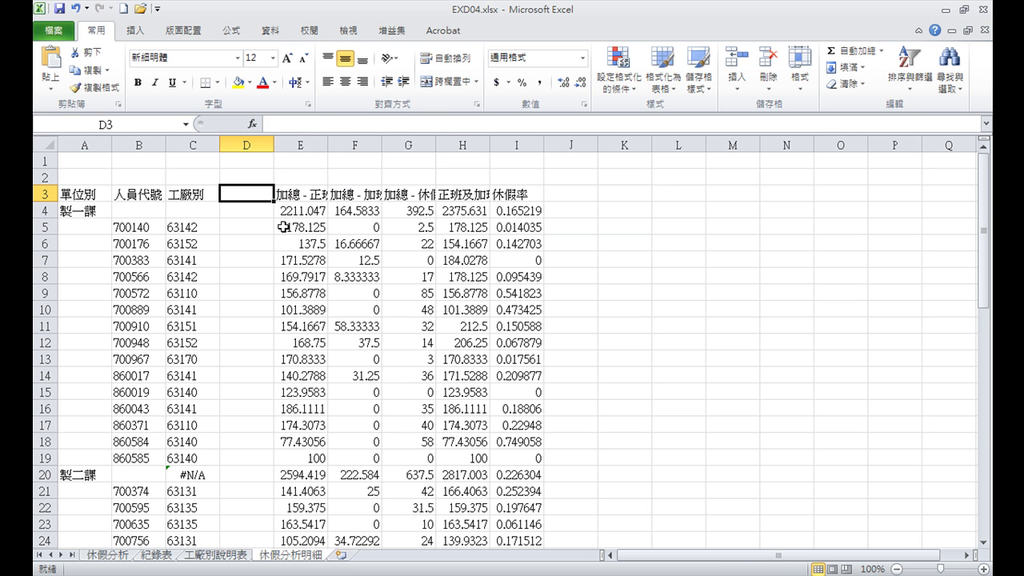
type("工廠別說明")
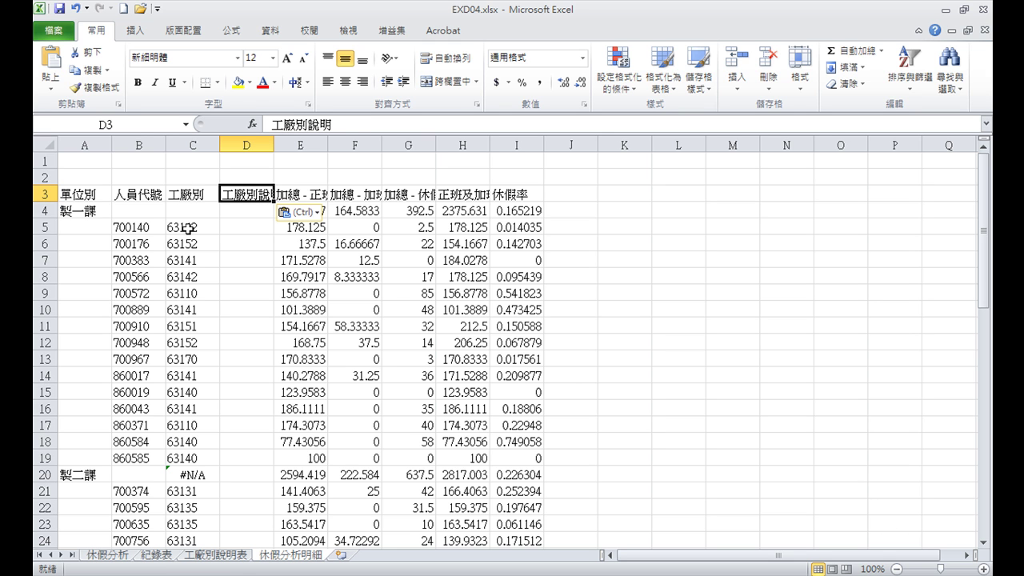
left_click(225, 561)
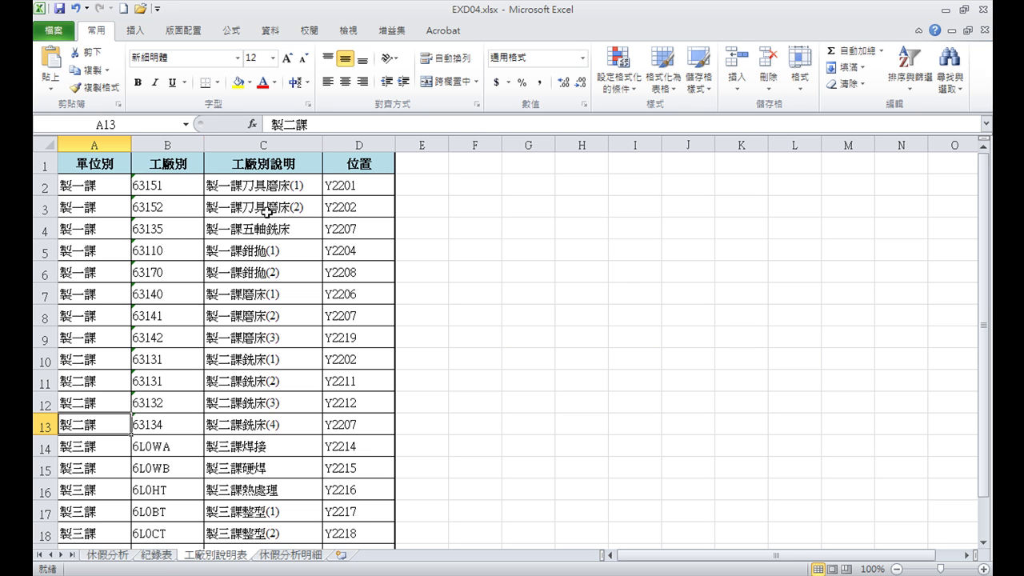
left_click(302, 561)
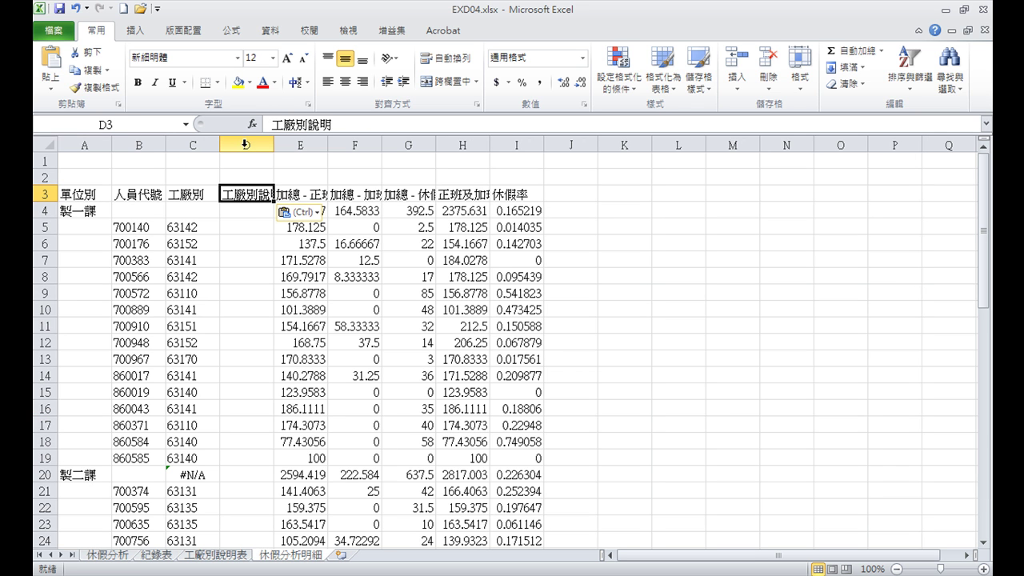
Start a VLOOKUP in D5 with the C5 工廠別 code as lookup value.
left_click(246, 229)
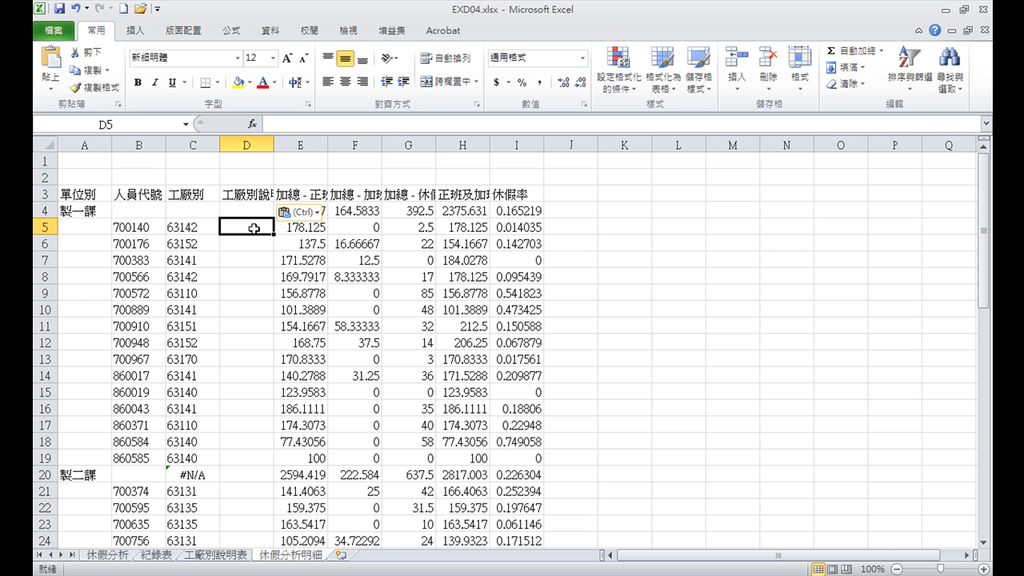
type("=v")
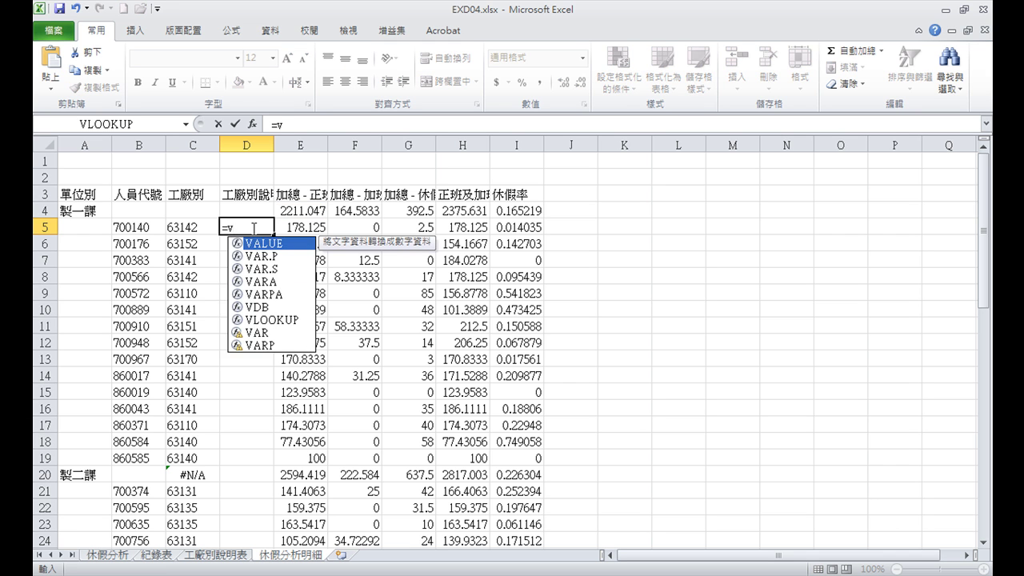
type("l")
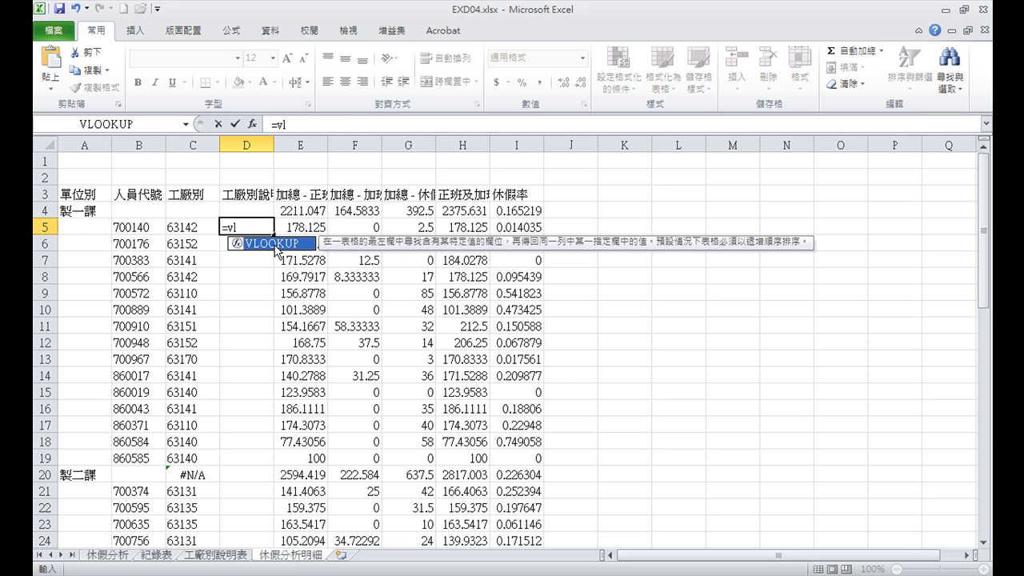
double_click(274, 246)
left_click(252, 124)
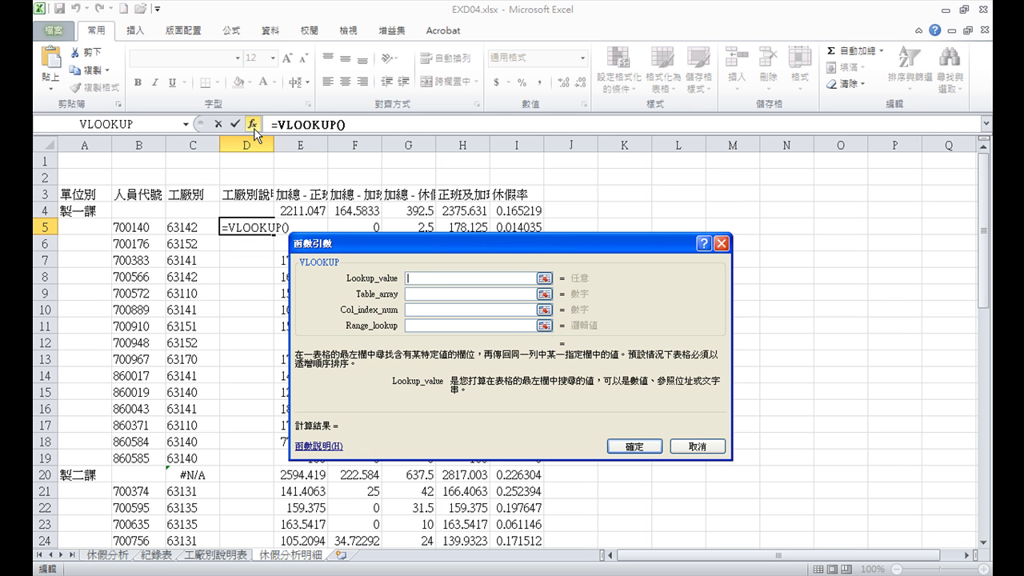
left_click(198, 227)
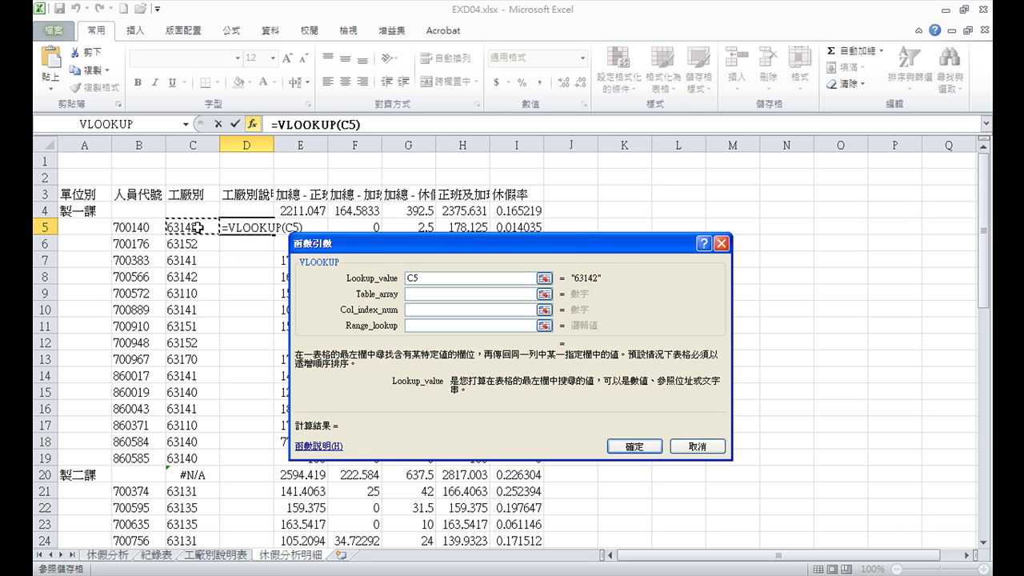
left_click(417, 296)
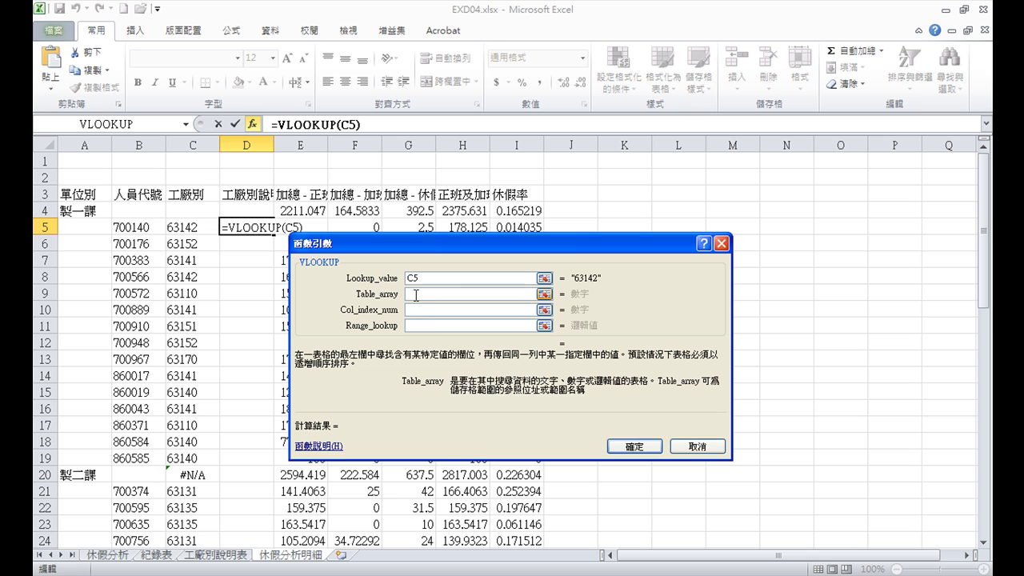
Complete it with table 工廠別說明表!$B$2:$C$20, column 2, exact match 0.
left_click(224, 556)
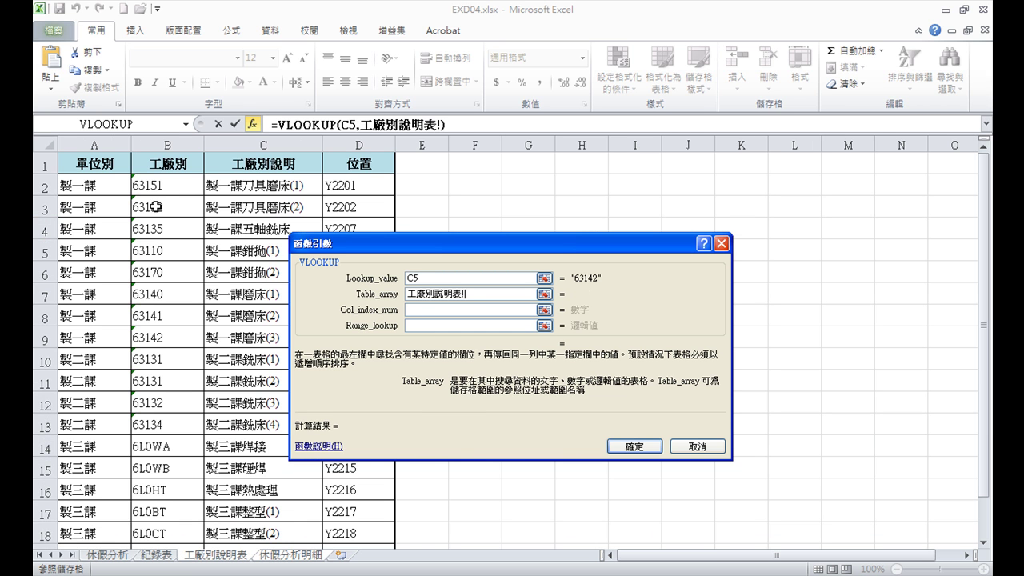
left_click_drag(146, 188, 284, 195)
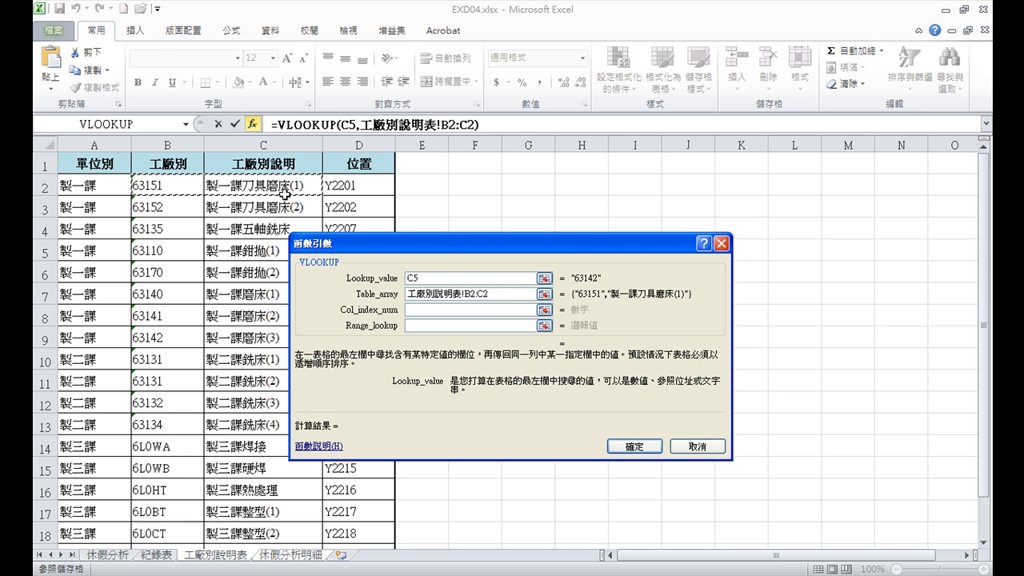
type("0")
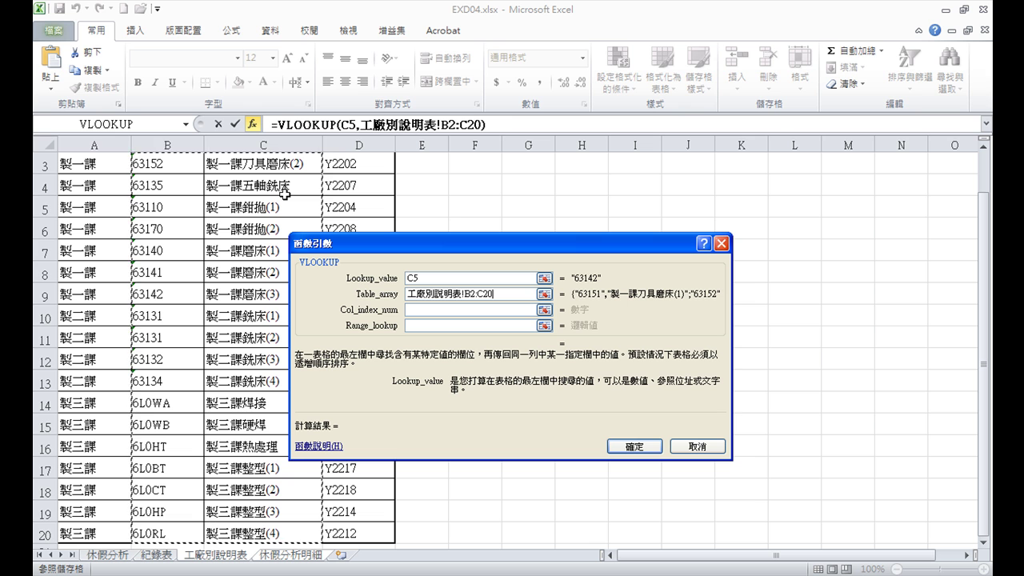
key("F4")
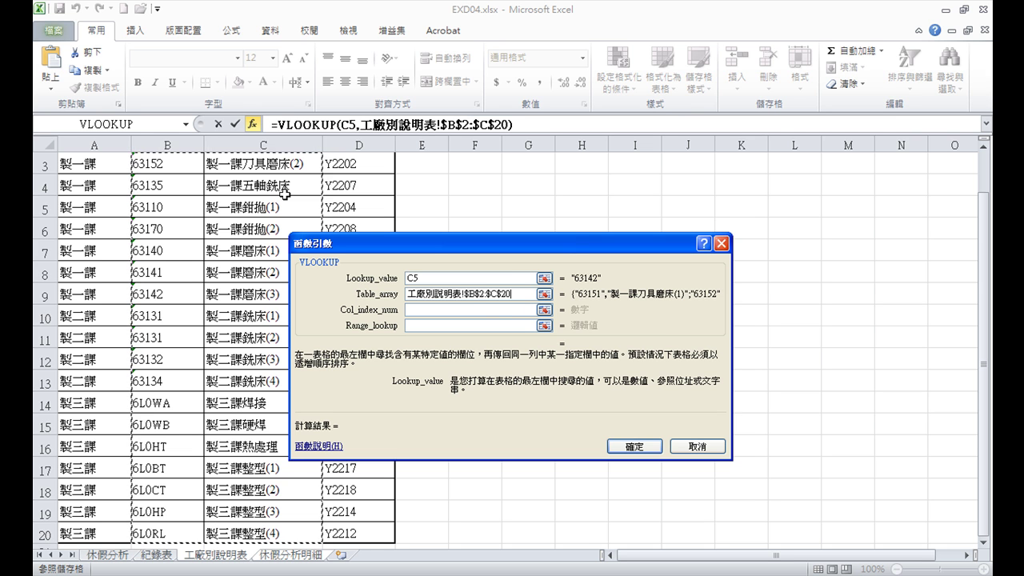
left_click(425, 311)
type("2")
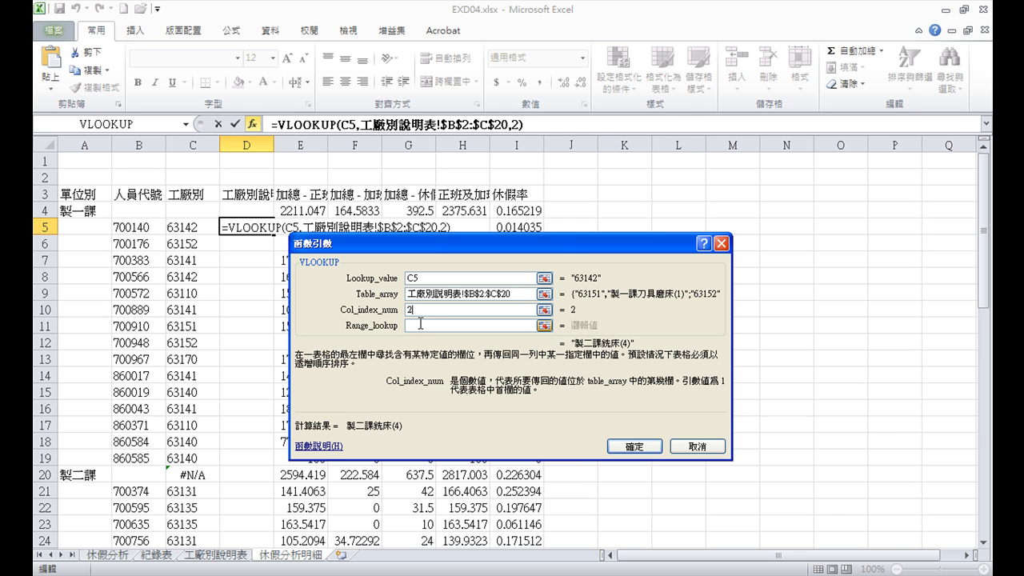
left_click(419, 324)
type("0")
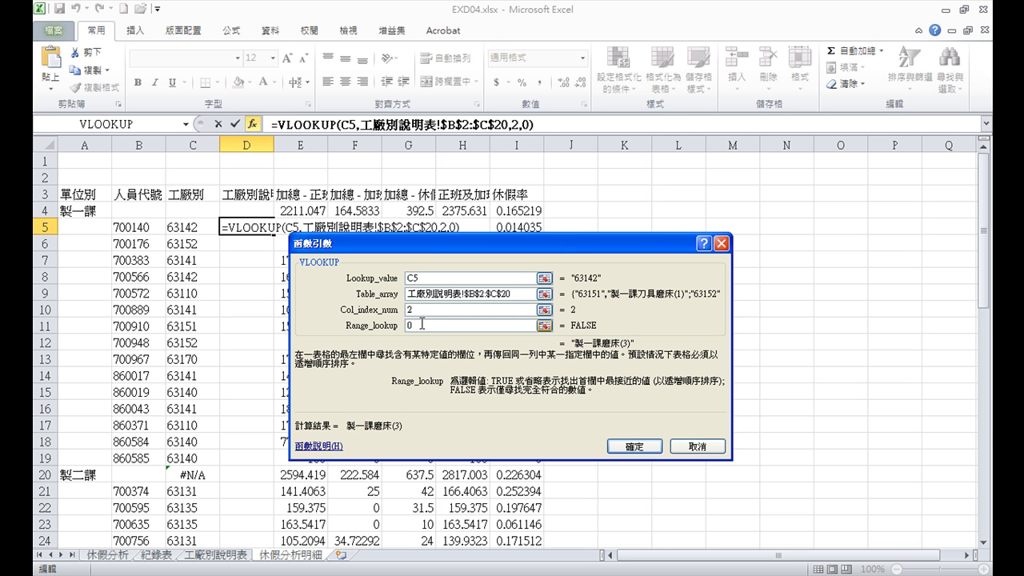
left_click(634, 446)
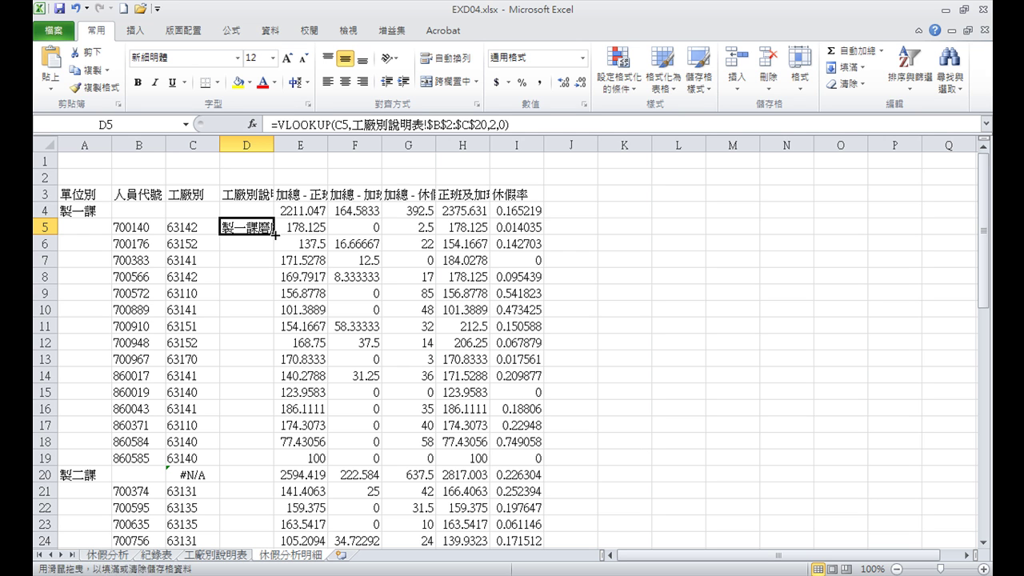
Fill the D5 description VLOOKUP down column D and scroll through the results.
double_click(274, 235)
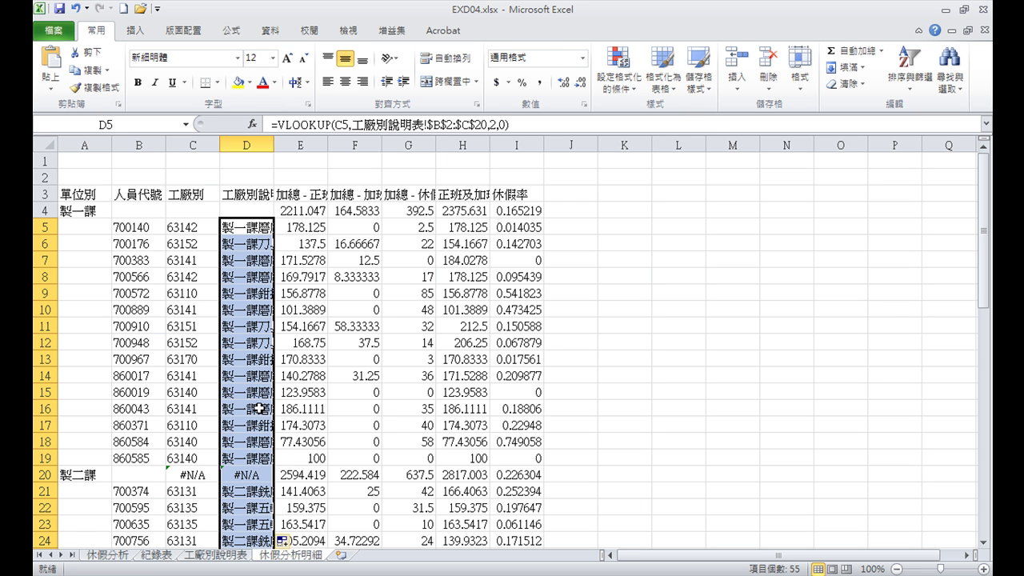
scroll(307, 457, "down", 4)
scroll(335, 444, "down", 3)
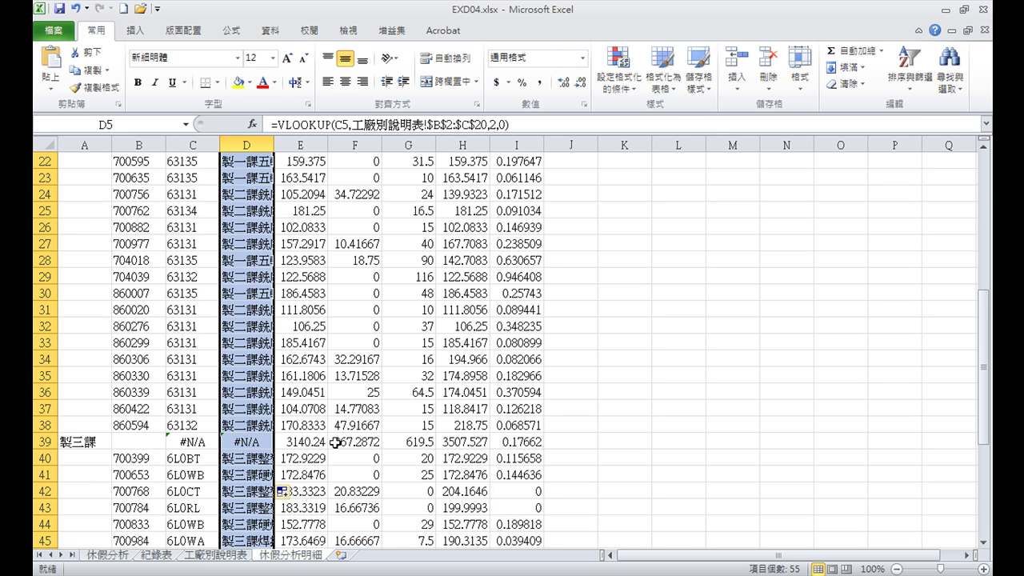
scroll(336, 441, "down", 4)
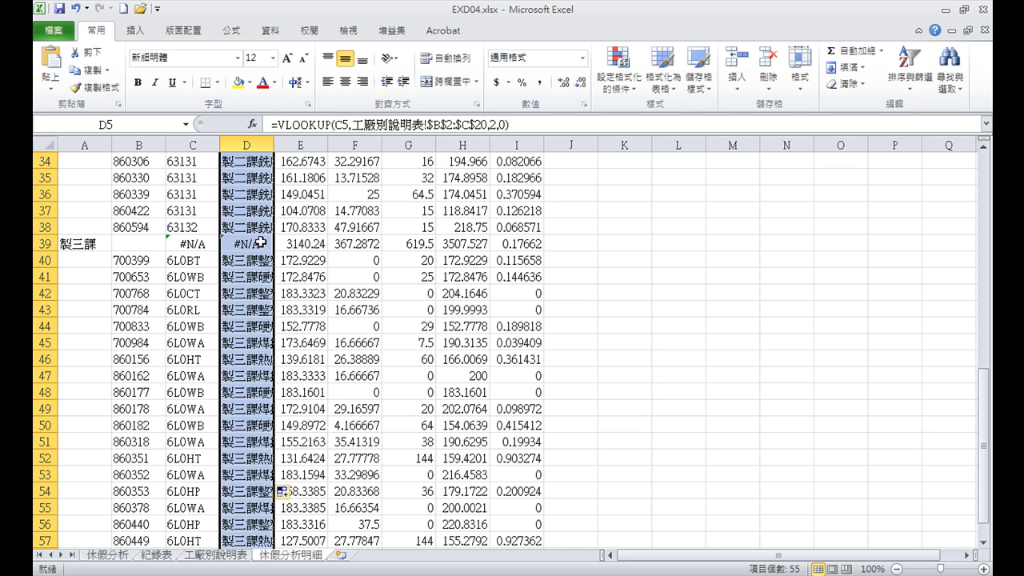
scroll(297, 316, "up", 6)
scroll(297, 316, "up", 5)
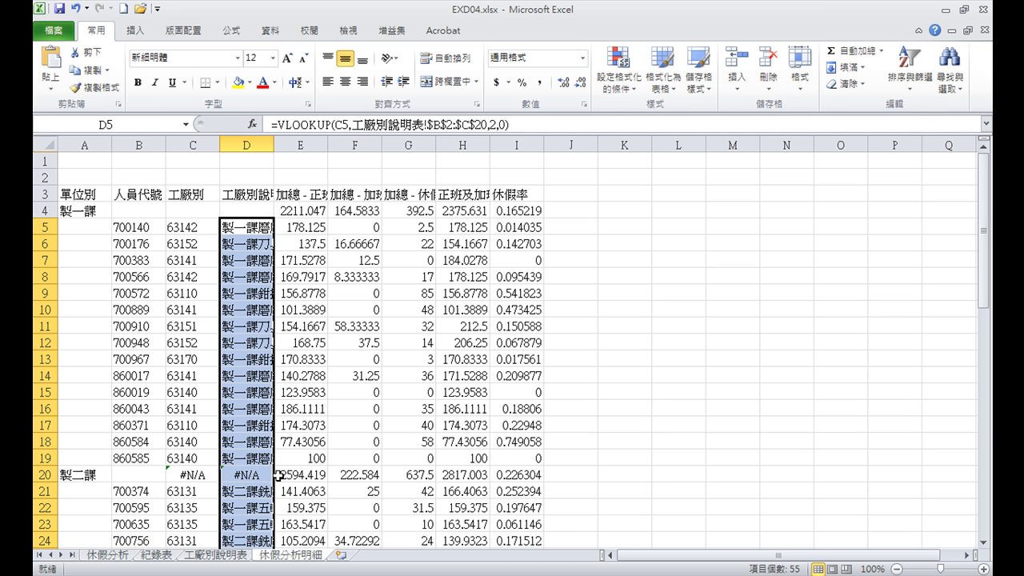
Use Go To Special (formulas, errors only) to select the #N/A cells and delete them.
left_click(411, 326)
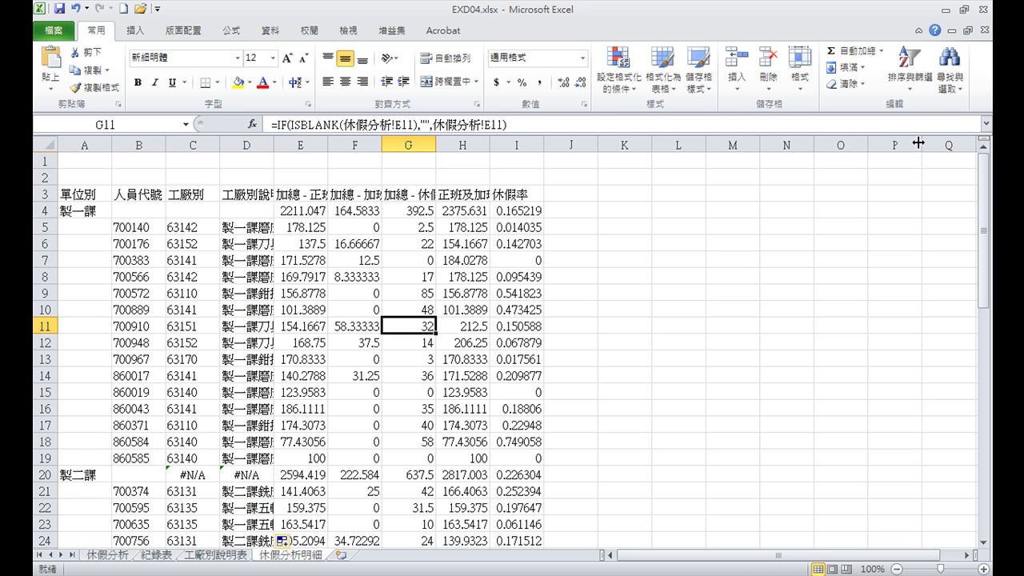
left_click(964, 96)
left_click(910, 162)
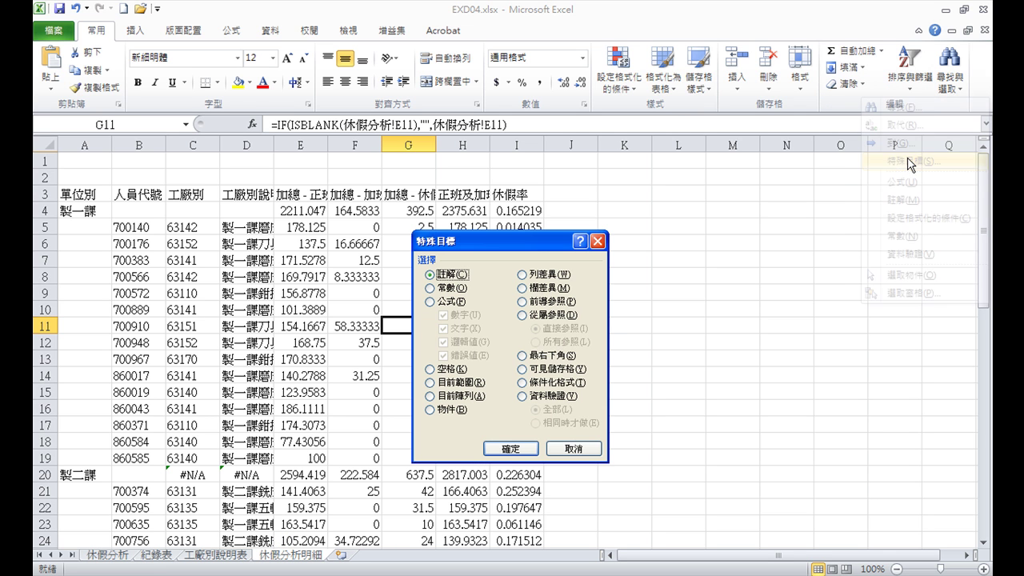
left_click(432, 302)
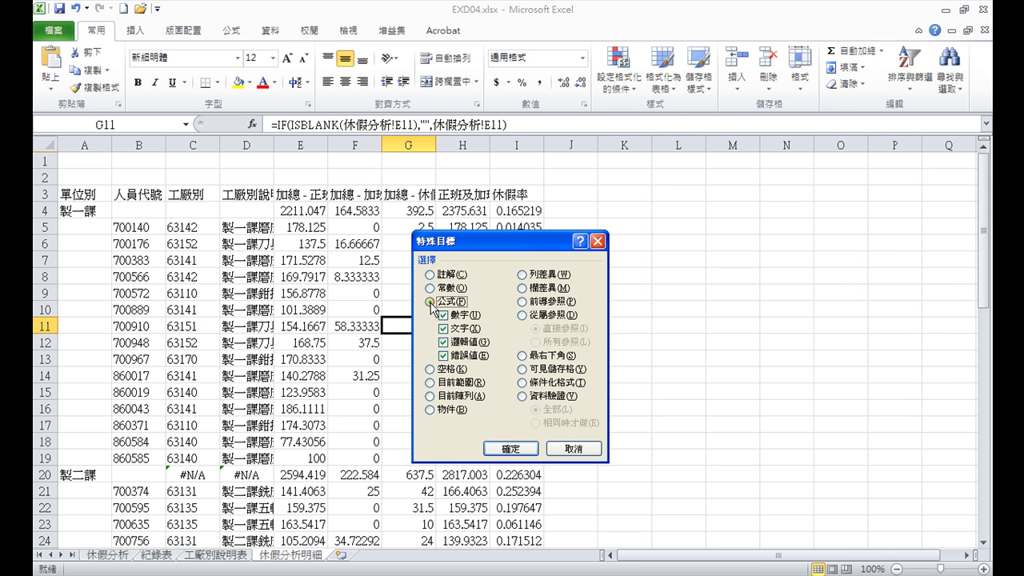
left_click(443, 316)
left_click(443, 328)
left_click(444, 341)
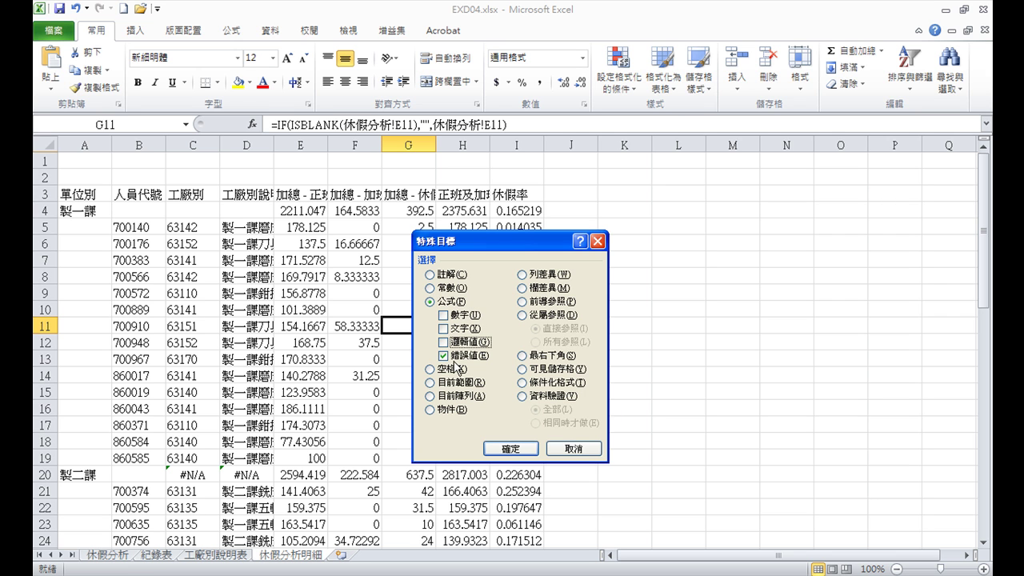
left_click(510, 448)
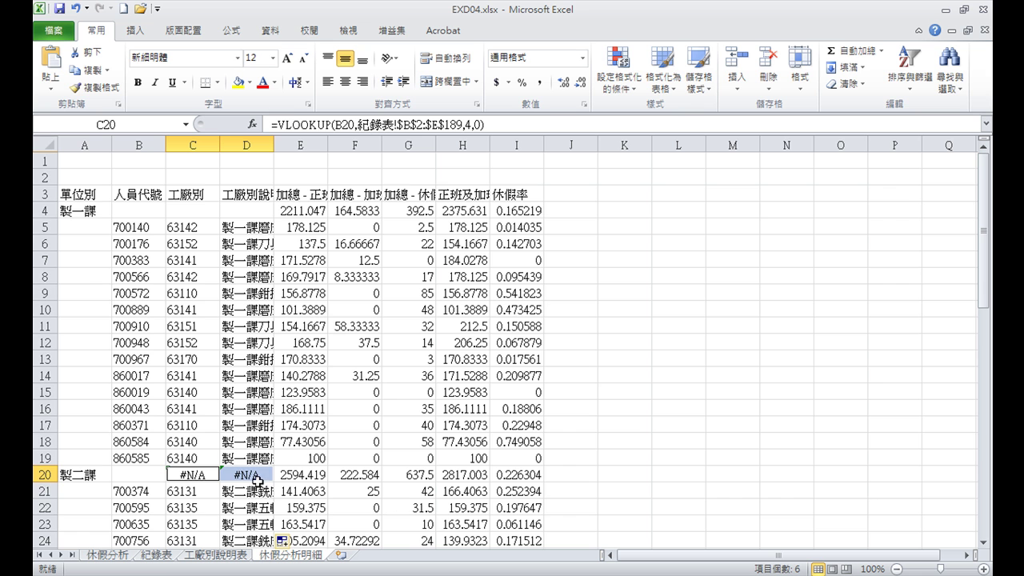
scroll(432, 448, "down", 8)
scroll(457, 428, "down", 3)
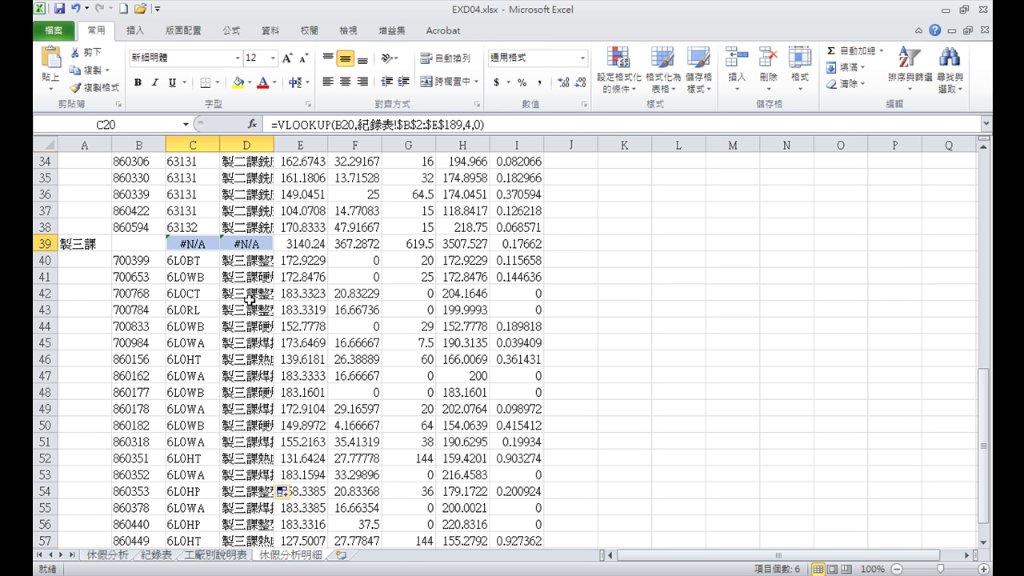
key("Delete")
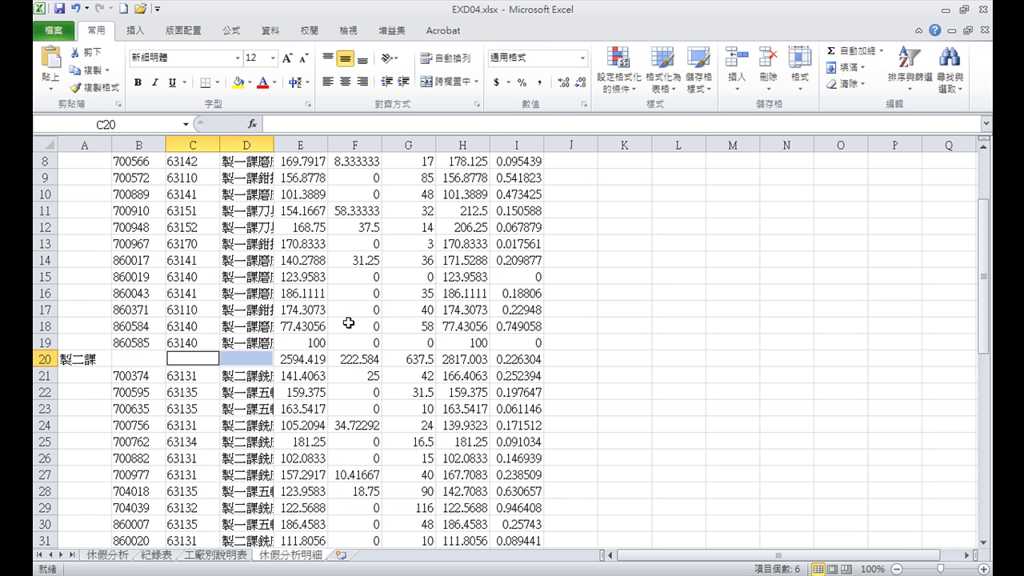
scroll(370, 296, "up", 3)
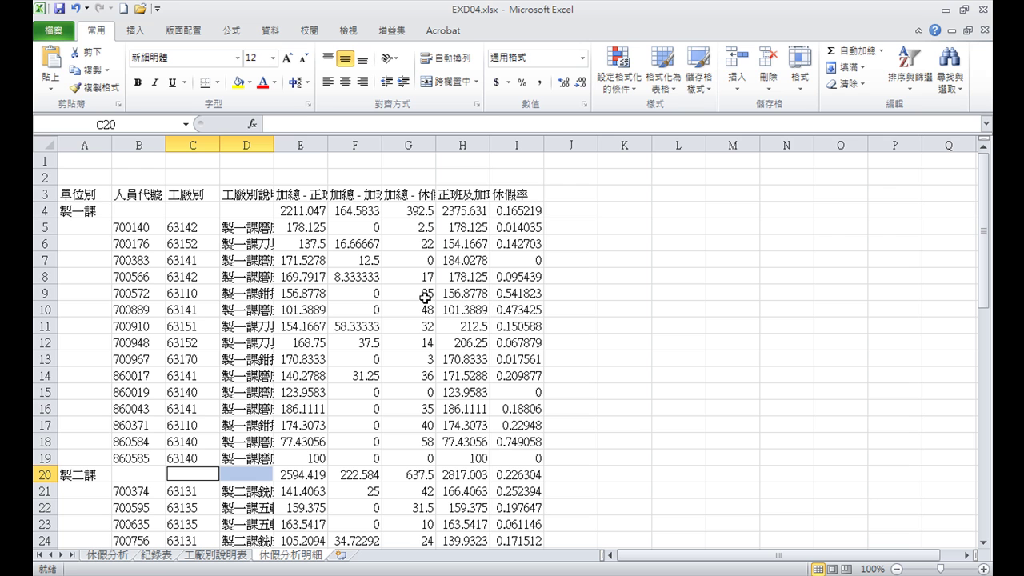
Bold the header with the 製一課 subtotal rows, and the 製二課 subtotal row 20.
mouse_move(101, 196)
left_mouse_down()
mouse_move(95, 206)
mouse_move(528, 213)
left_mouse_up()
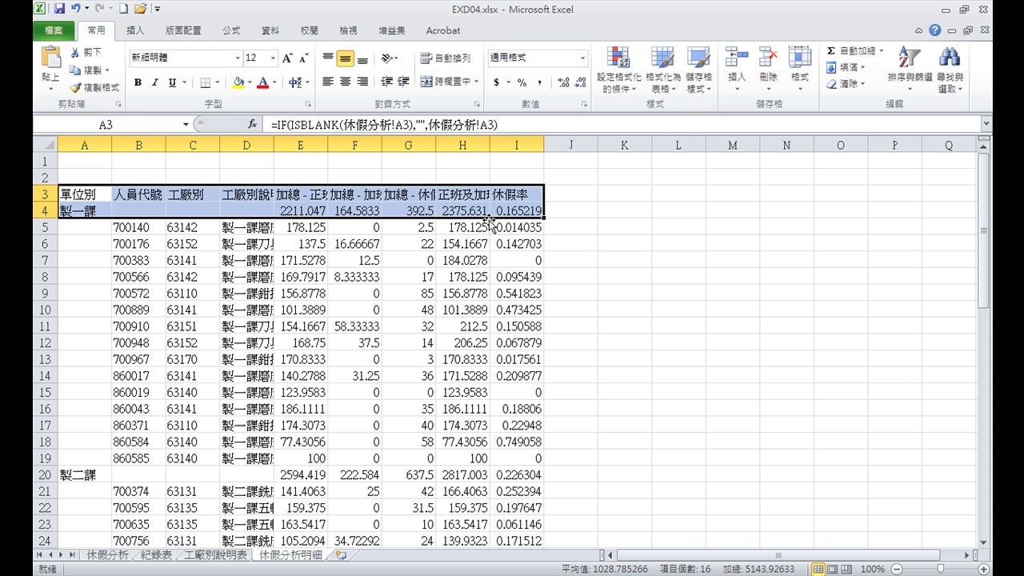
left_click(140, 84)
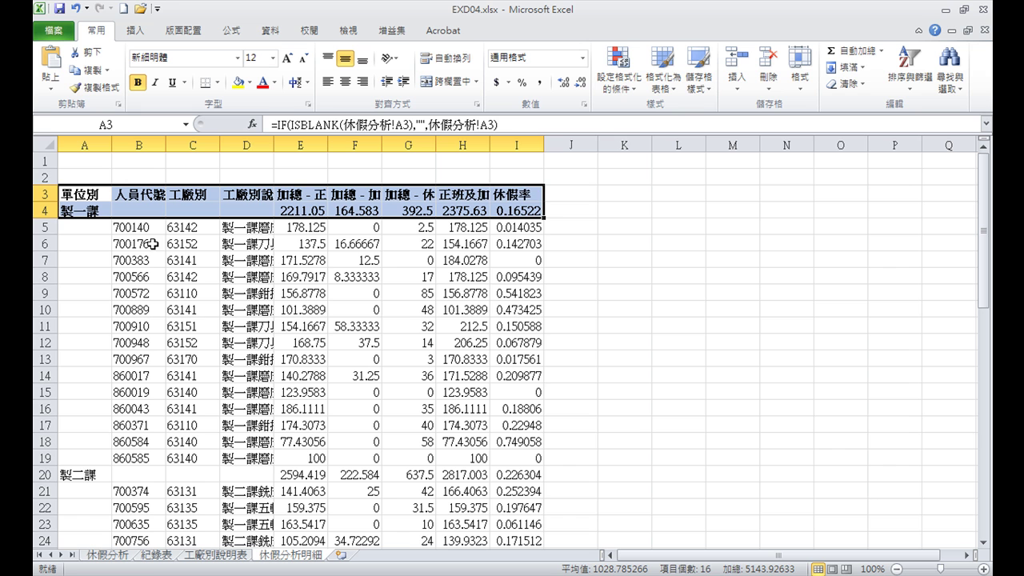
left_click_drag(85, 474, 521, 473)
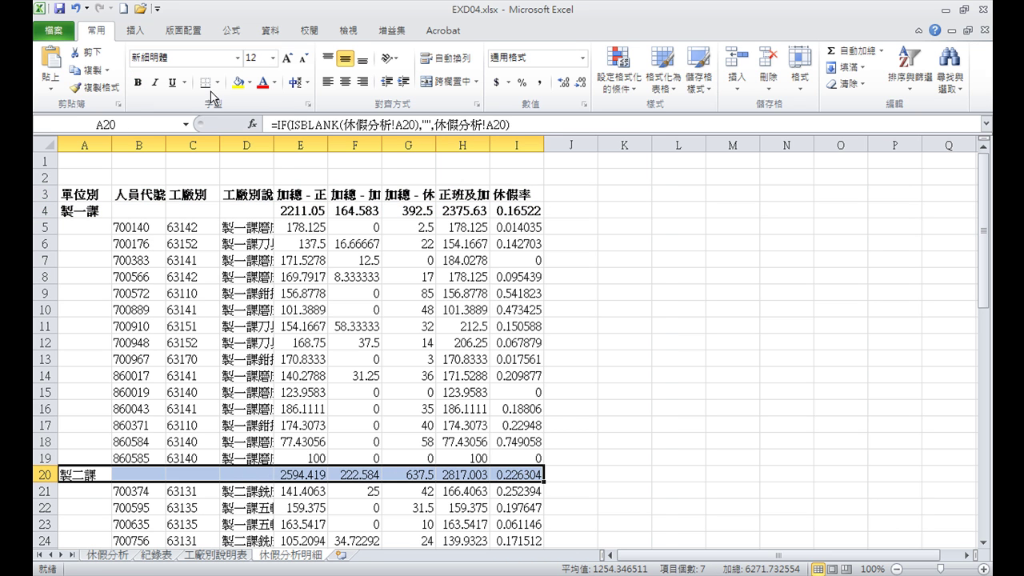
left_click(140, 87)
Bold the 製三課 subtotal row 39 and the 總計 row 59 across A to I.
scroll(312, 316, "down", 4)
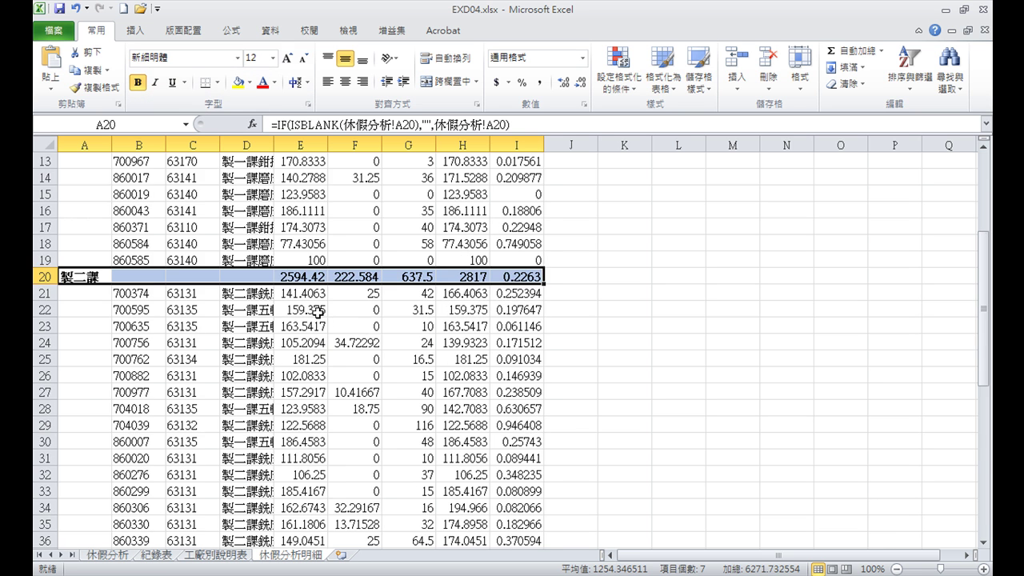
scroll(312, 316, "down", 7)
left_click_drag(83, 244, 518, 244)
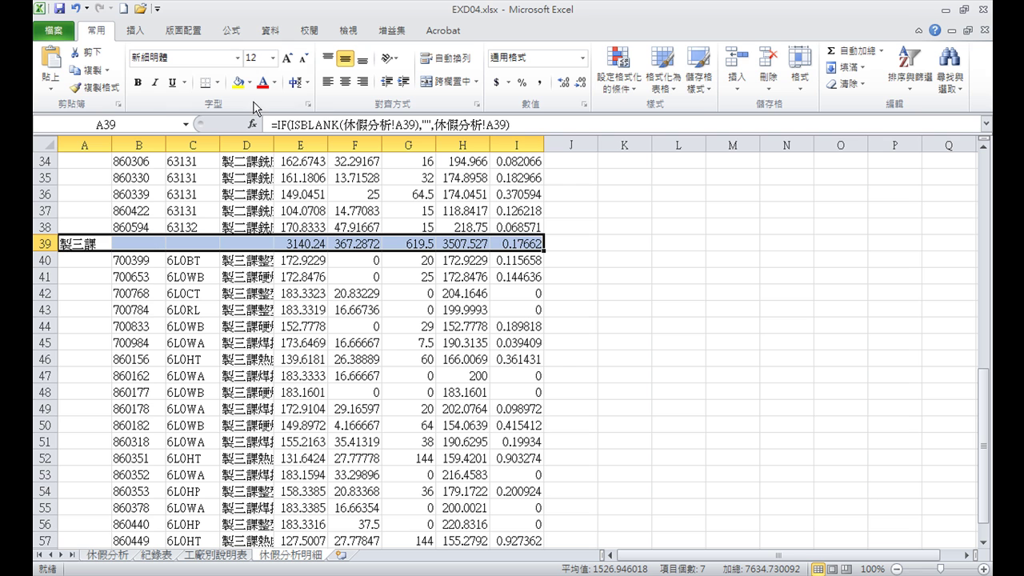
left_click(139, 83)
scroll(296, 375, "down", 3)
scroll(286, 370, "down", 1)
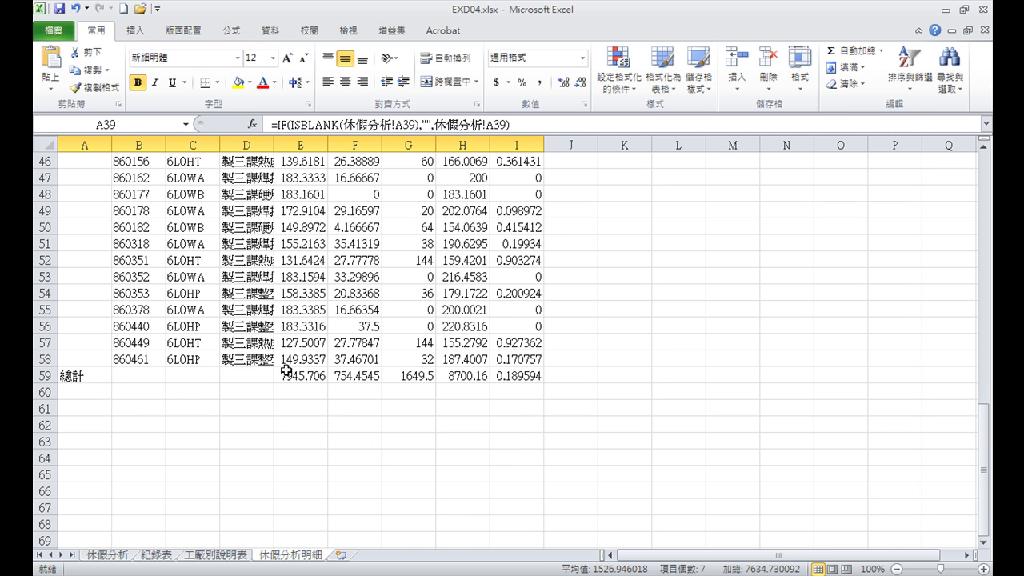
left_click_drag(77, 374, 530, 374)
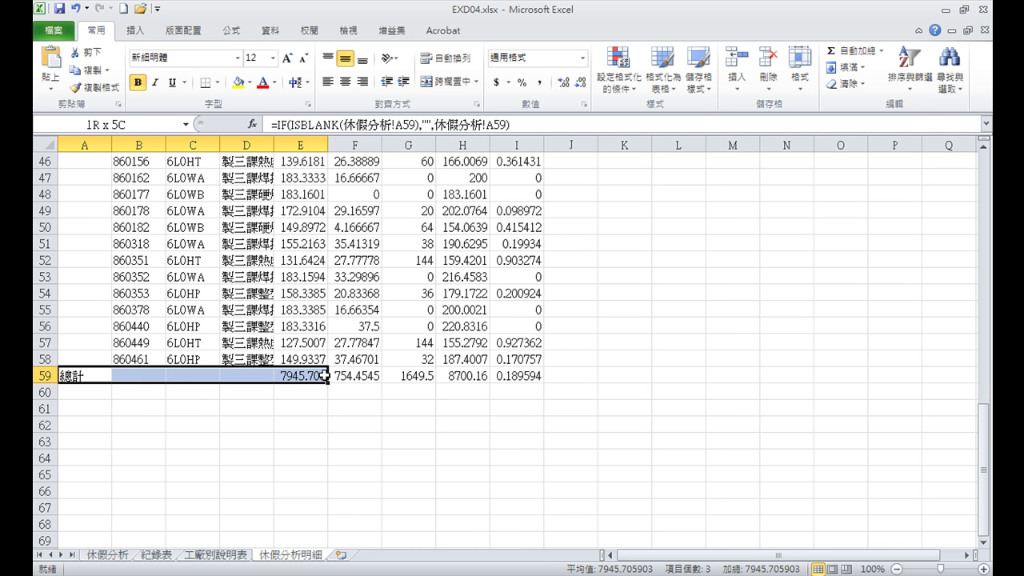
left_click(138, 83)
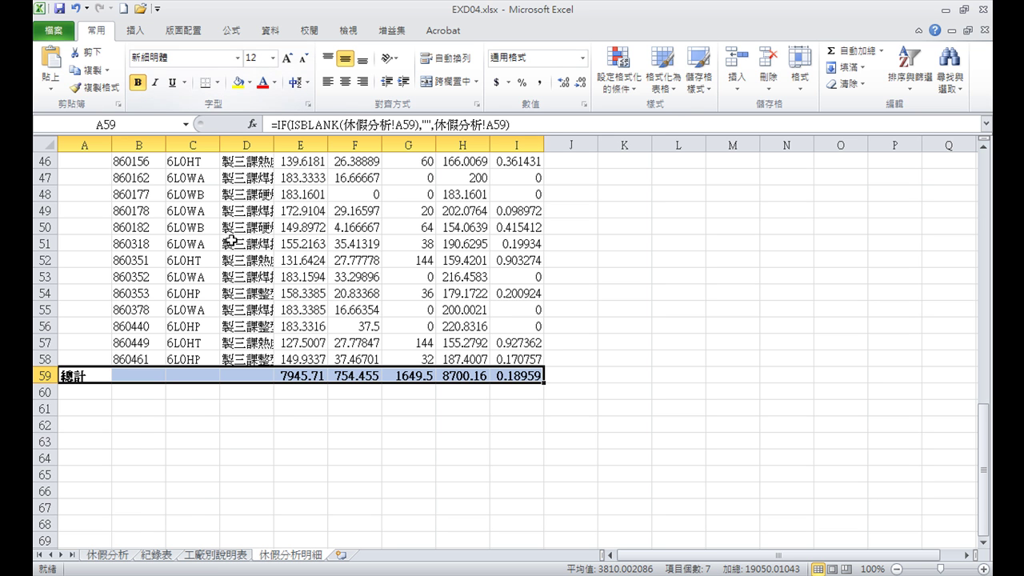
scroll(230, 240, "up", 12)
scroll(231, 240, "up", 3)
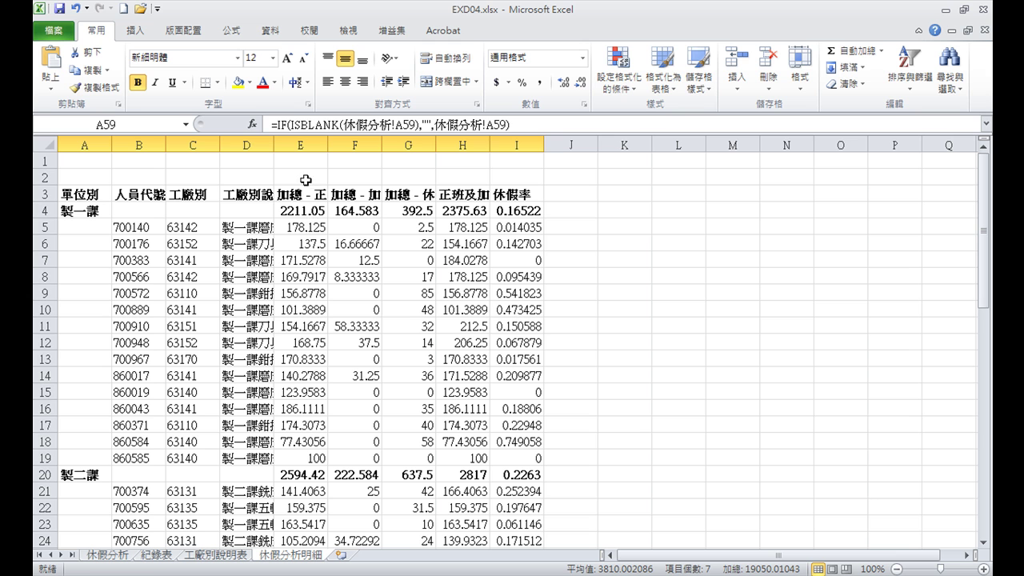
Apply Comma Style to columns E:H and remove both decimal places.
mouse_move(300, 144)
left_mouse_down()
mouse_move(453, 144)
mouse_move(446, 156)
left_mouse_up()
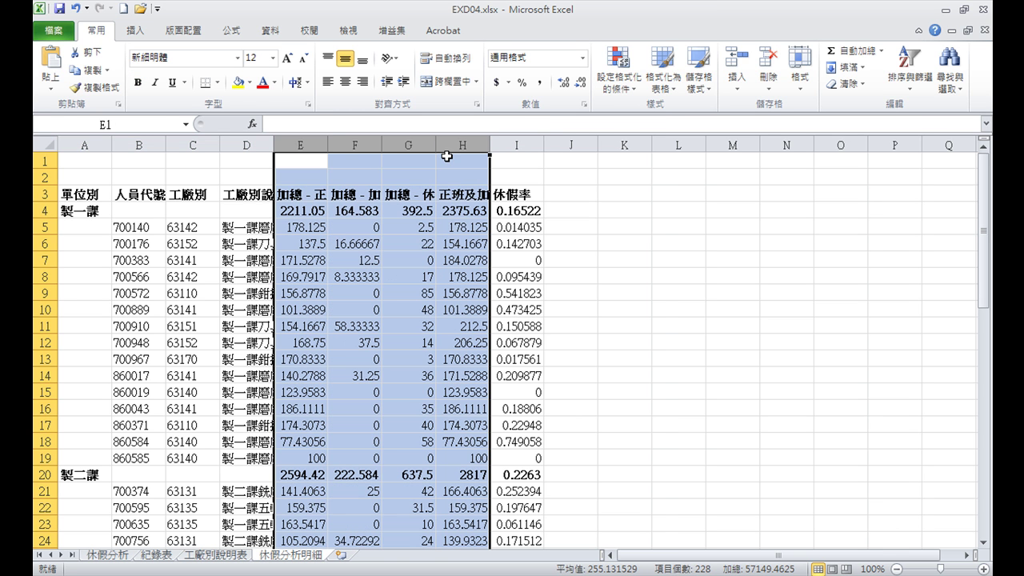
left_click(542, 82)
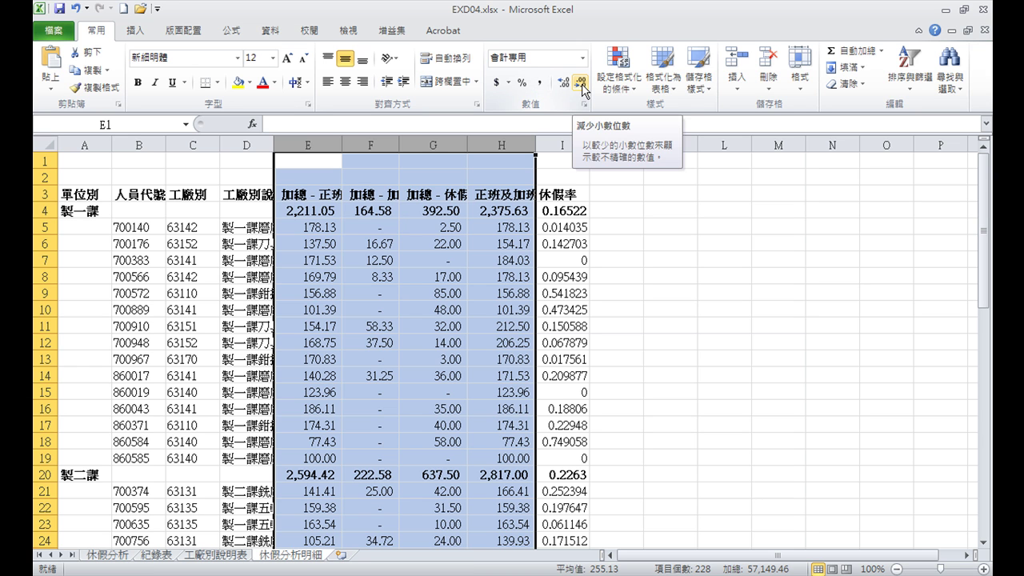
left_click(582, 85)
left_click(582, 85)
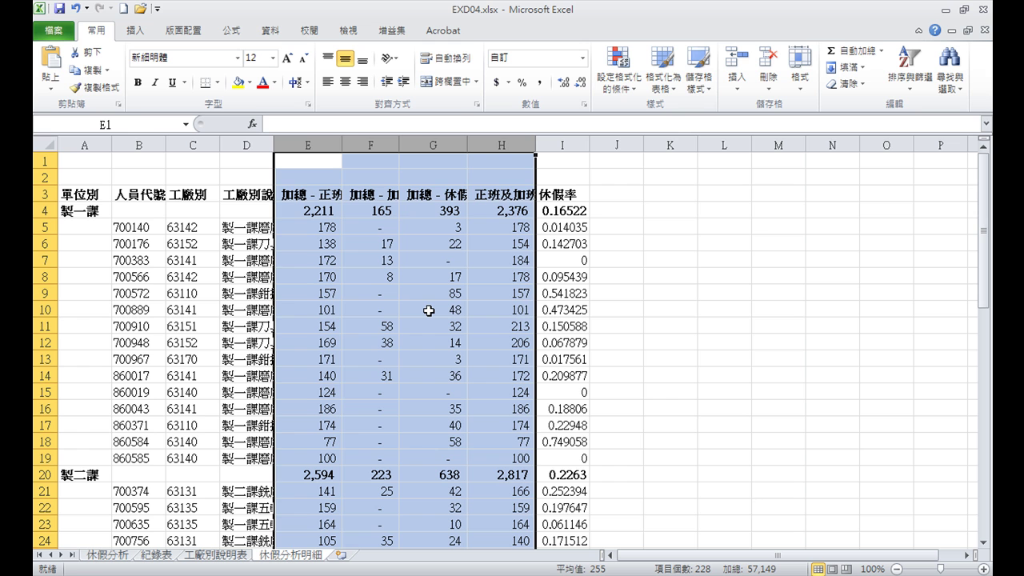
Format the 休假率 column I as Percentage with no decimal places.
left_click(564, 144)
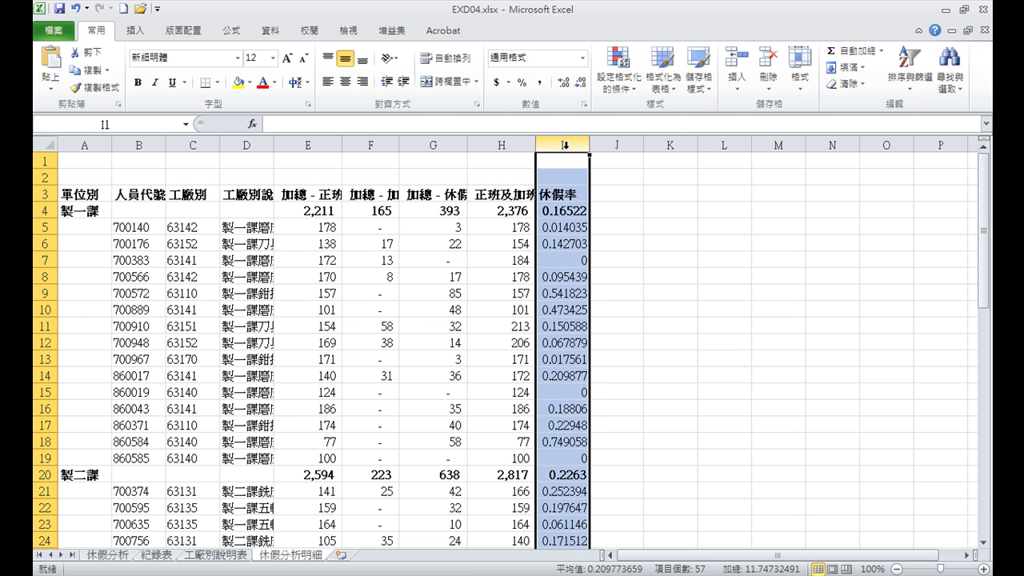
left_click(587, 104)
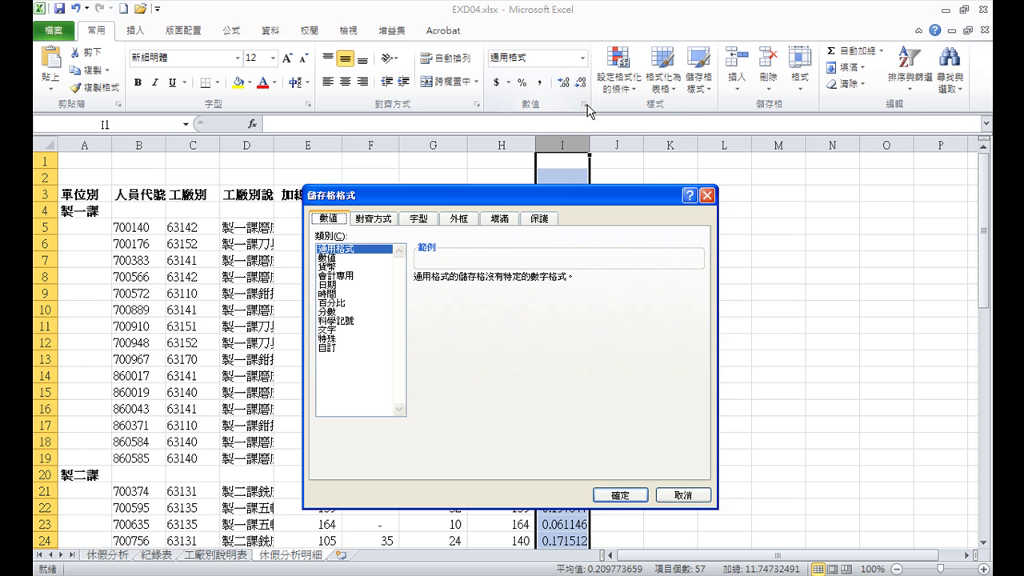
left_click(339, 303)
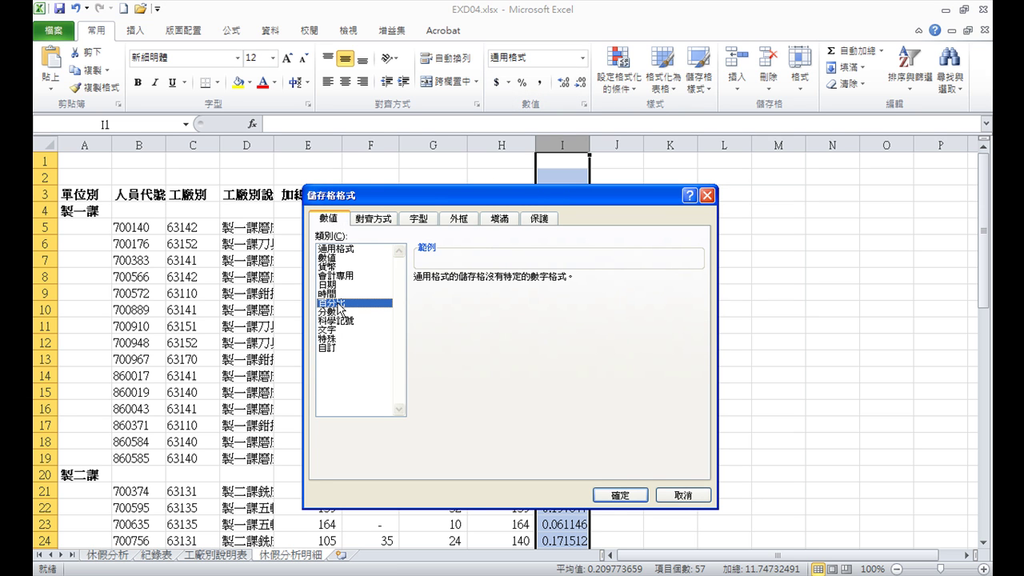
left_click(513, 282)
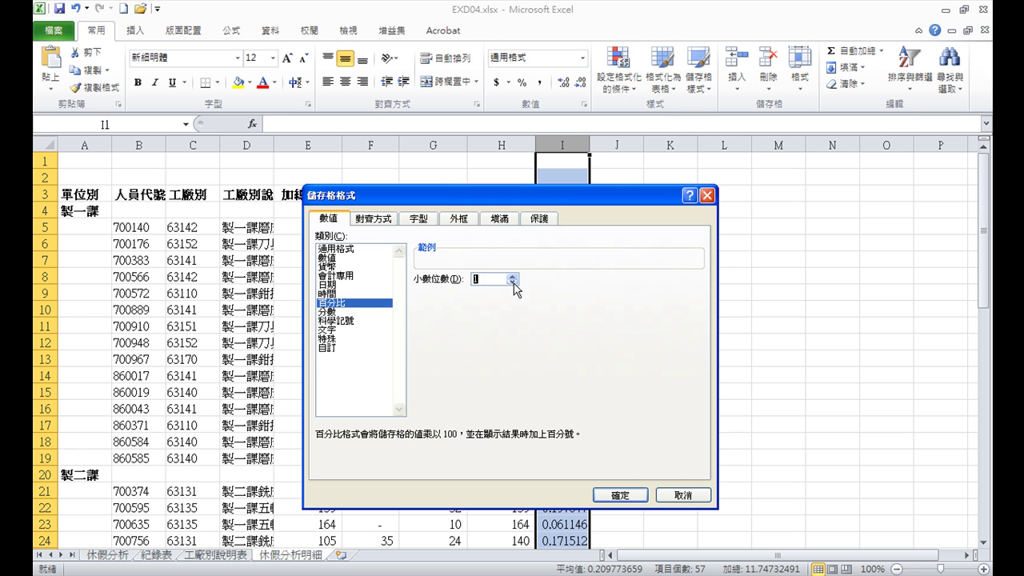
left_click(624, 494)
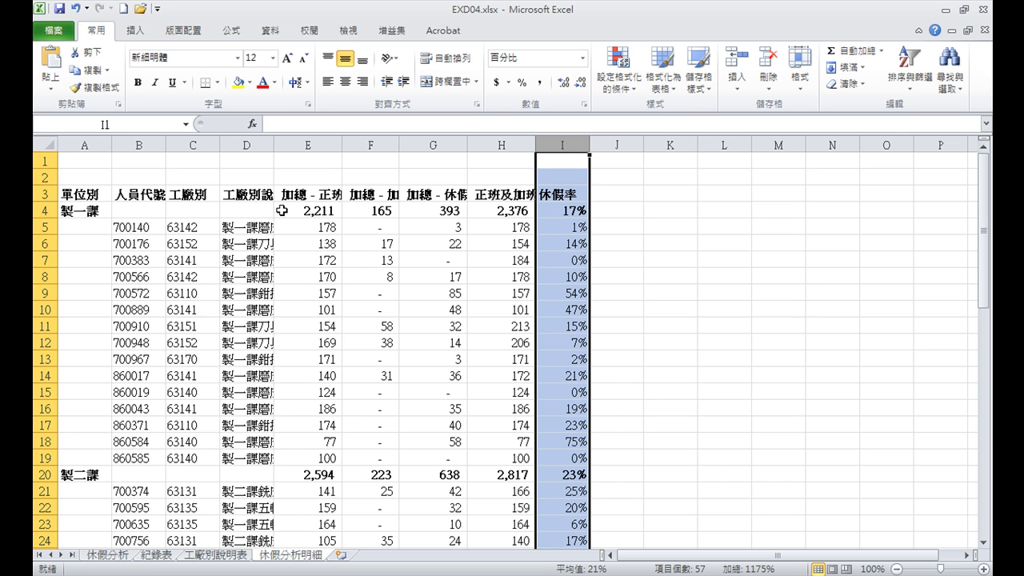
left_click(88, 143)
left_click_drag(89, 144, 185, 152)
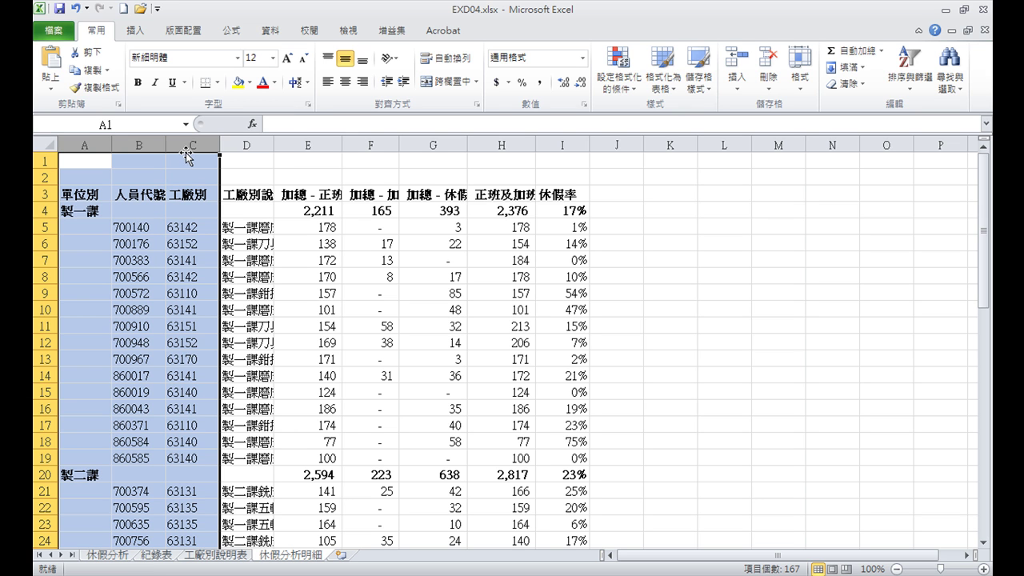
Set columns A–C and I to a width of 10.
left_click(561, 144, "ctrl")
right_click(570, 149)
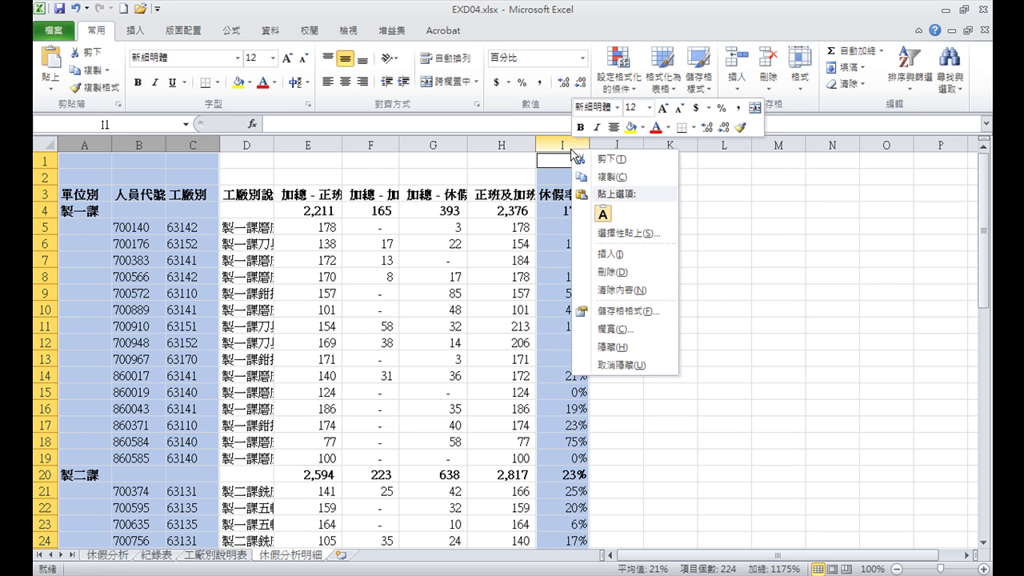
left_click(623, 329)
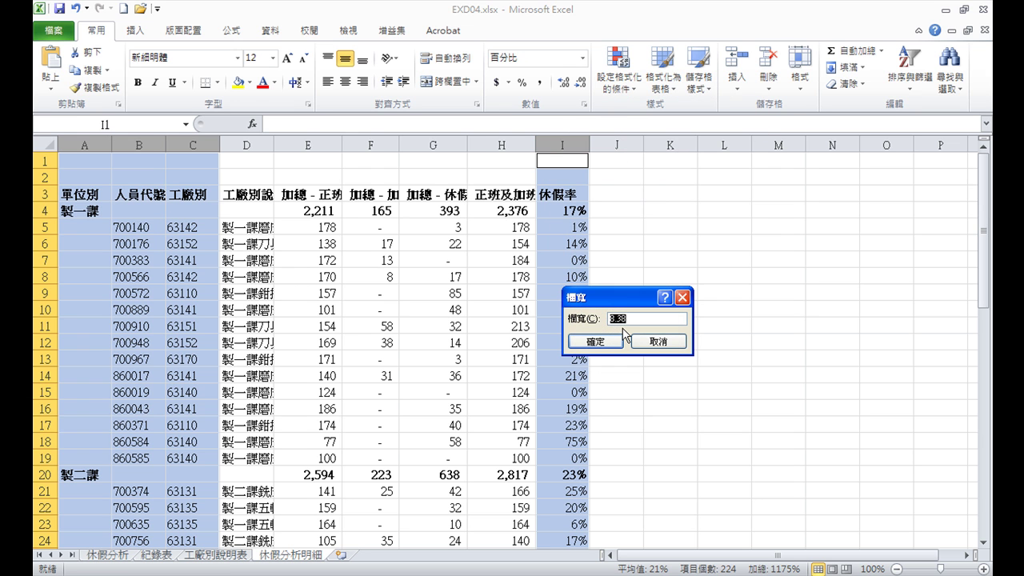
type("10")
left_click(596, 342)
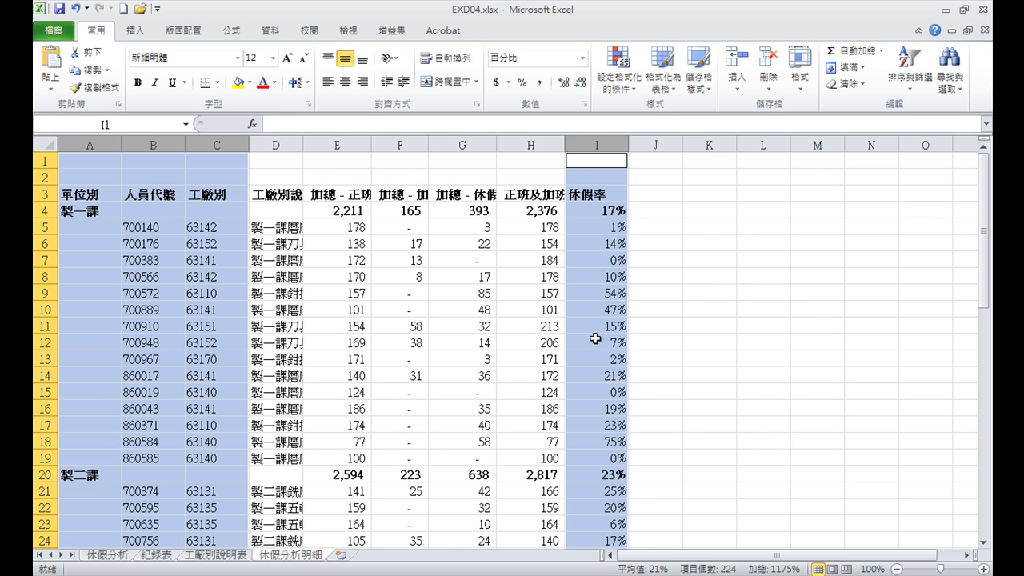
Set column D to a width of 18.
left_click(285, 143)
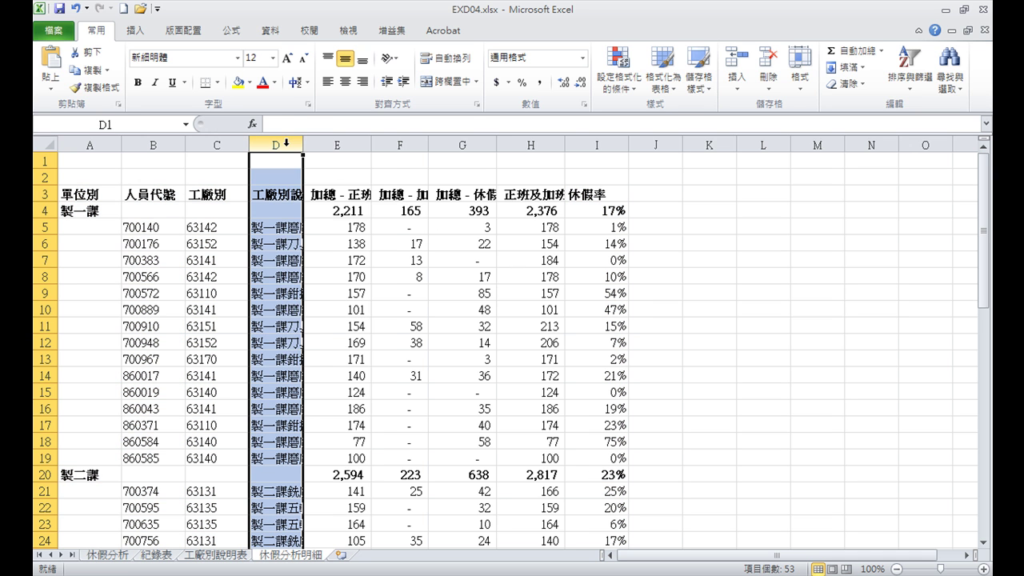
right_click(286, 143)
left_click(353, 328)
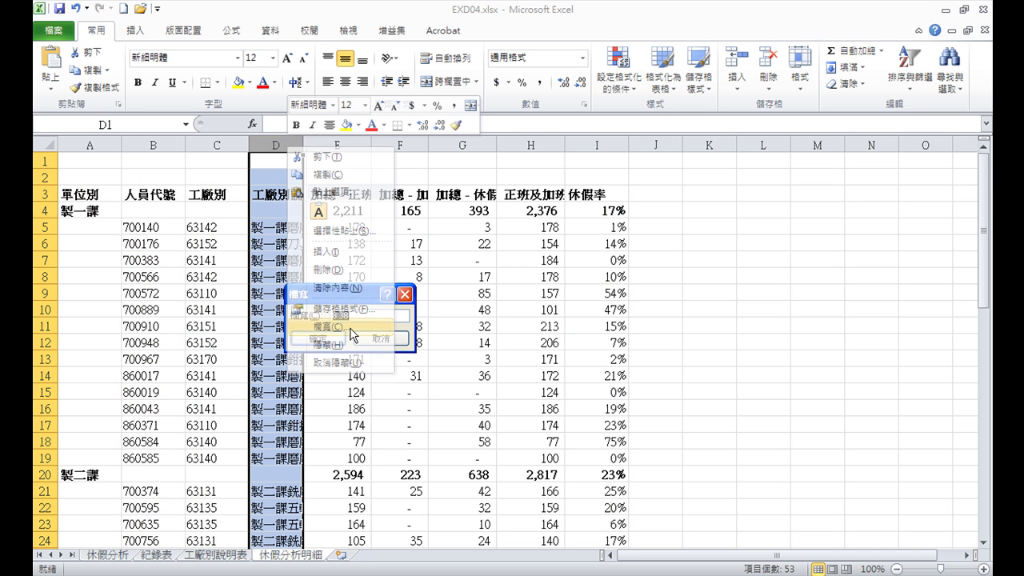
type("18")
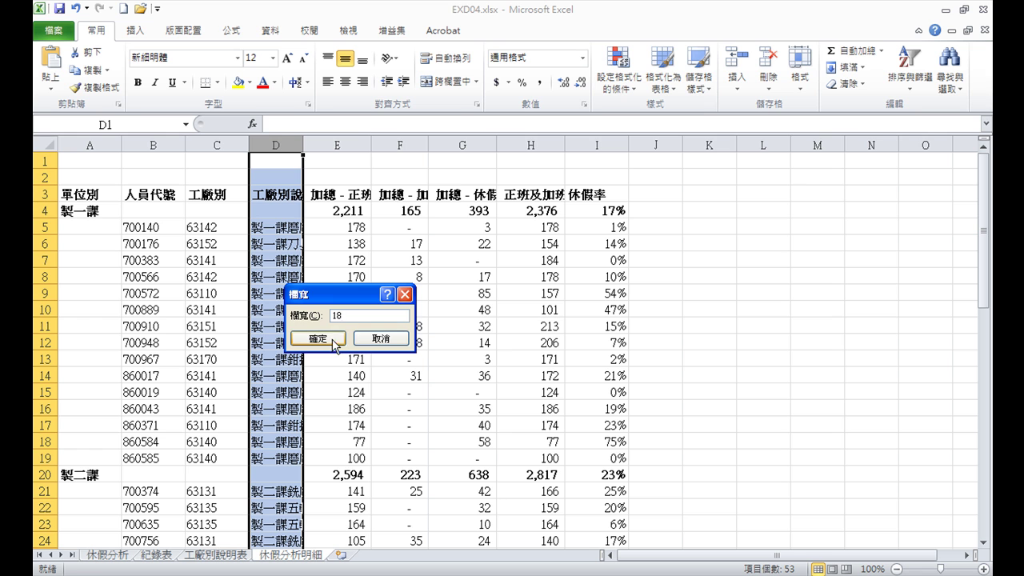
left_click(332, 344)
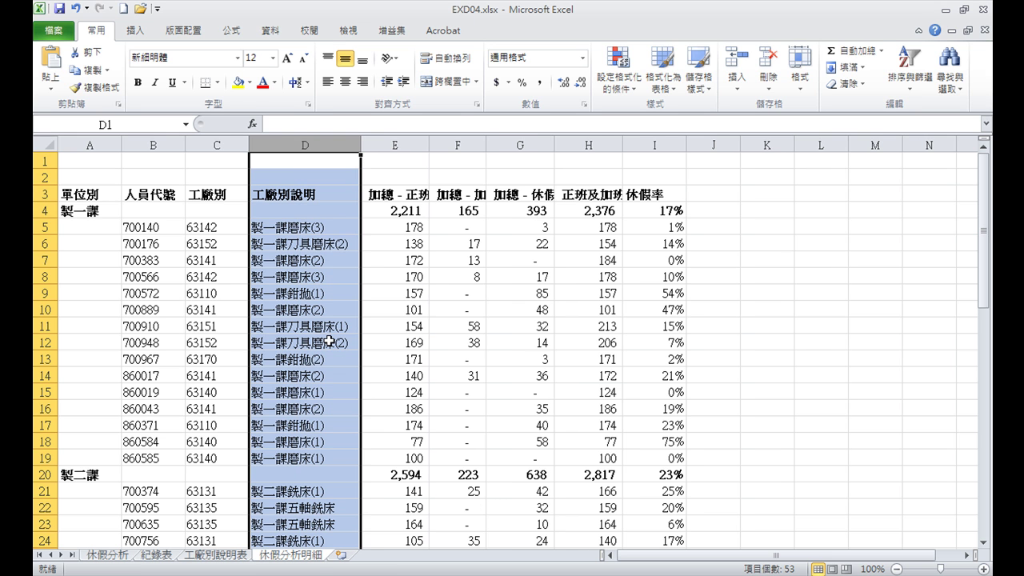
Set columns E–H to a width of 15.
left_click_drag(403, 142, 588, 142)
right_click(536, 144)
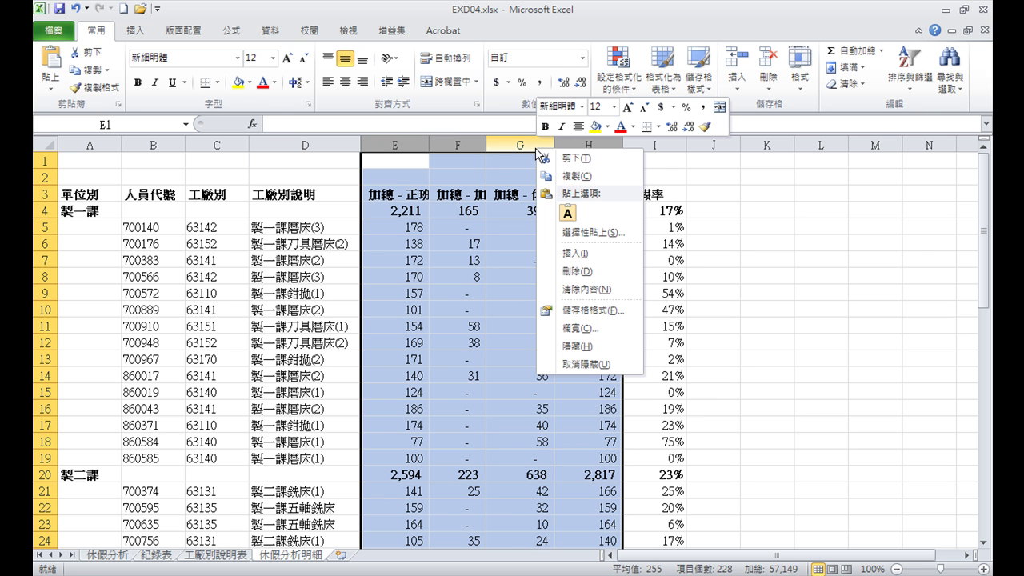
left_click(591, 334)
type("15")
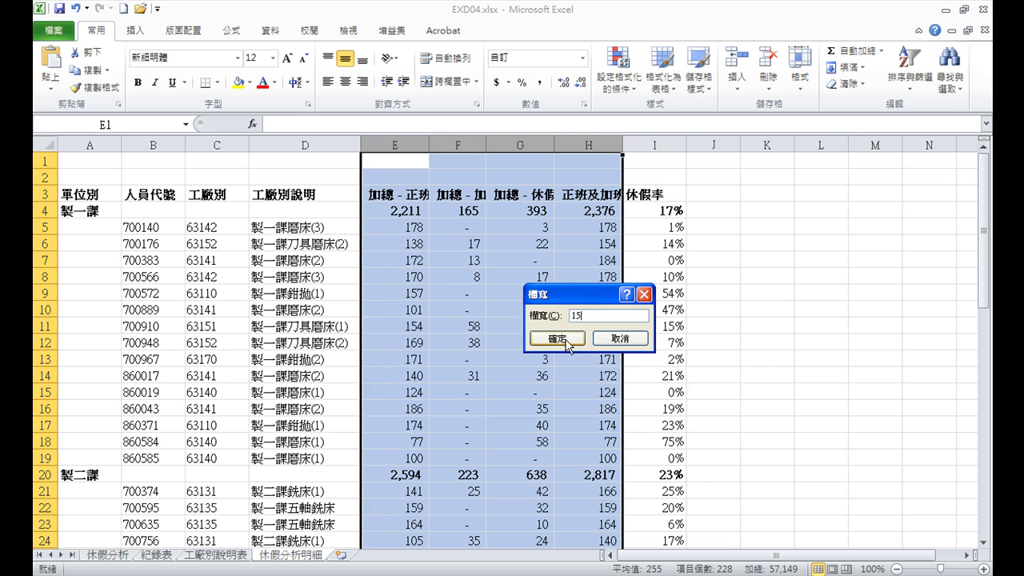
left_click(570, 339)
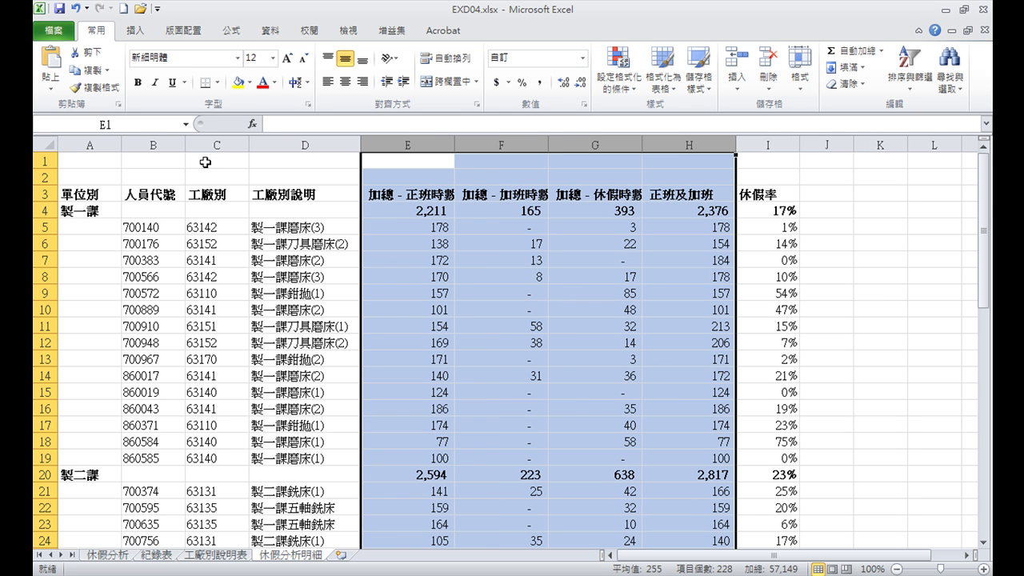
Save the workbook as EXA04.xlsx, changing the file name's final D to A.
left_click(61, 35)
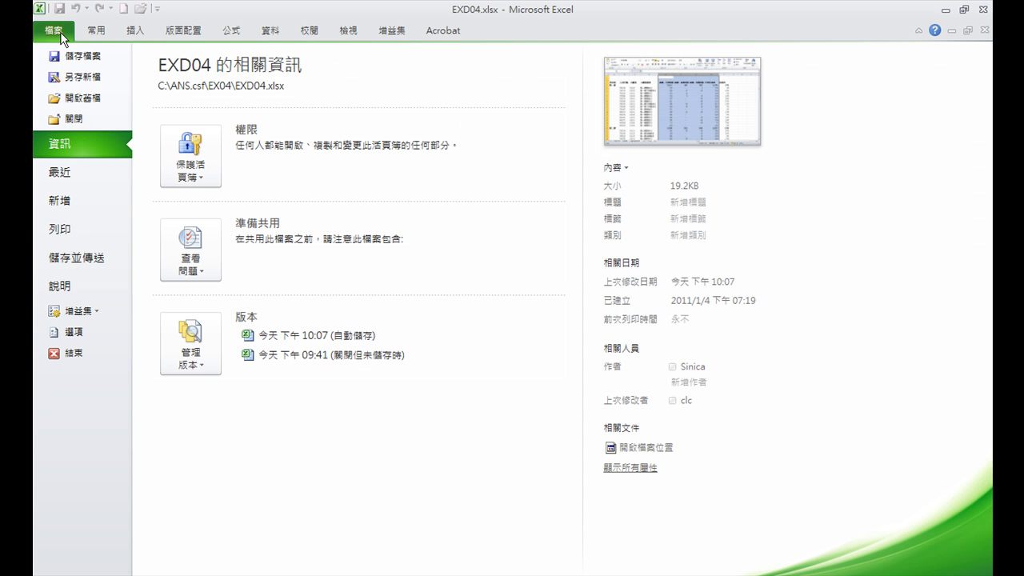
left_click(101, 83)
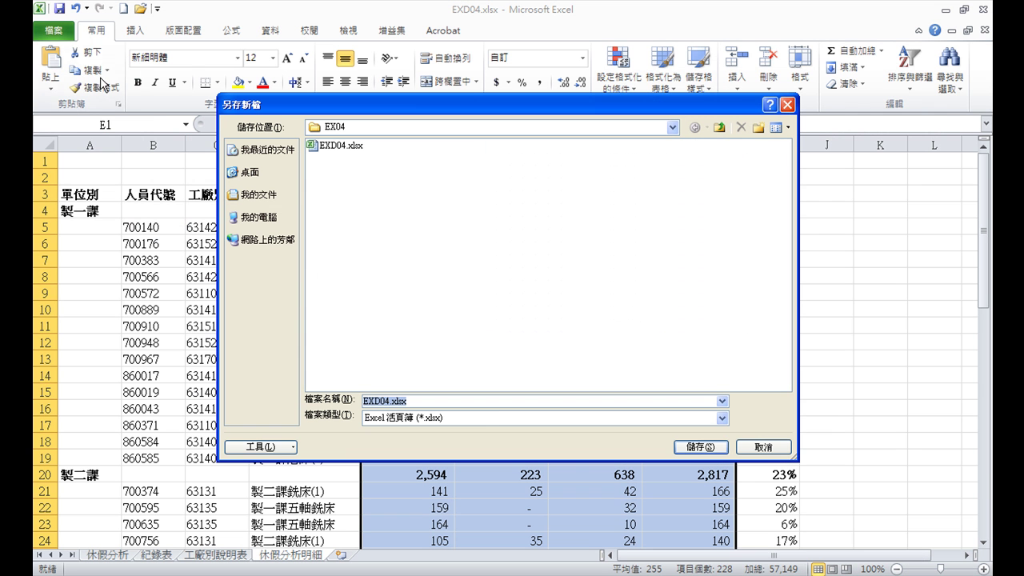
left_click(375, 401)
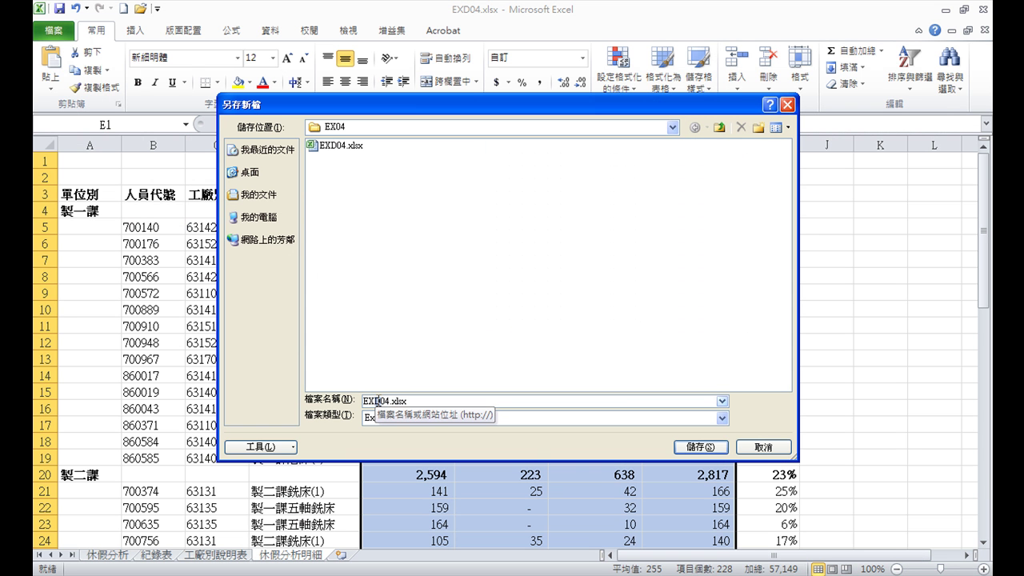
key("BackSpace")
type("A")
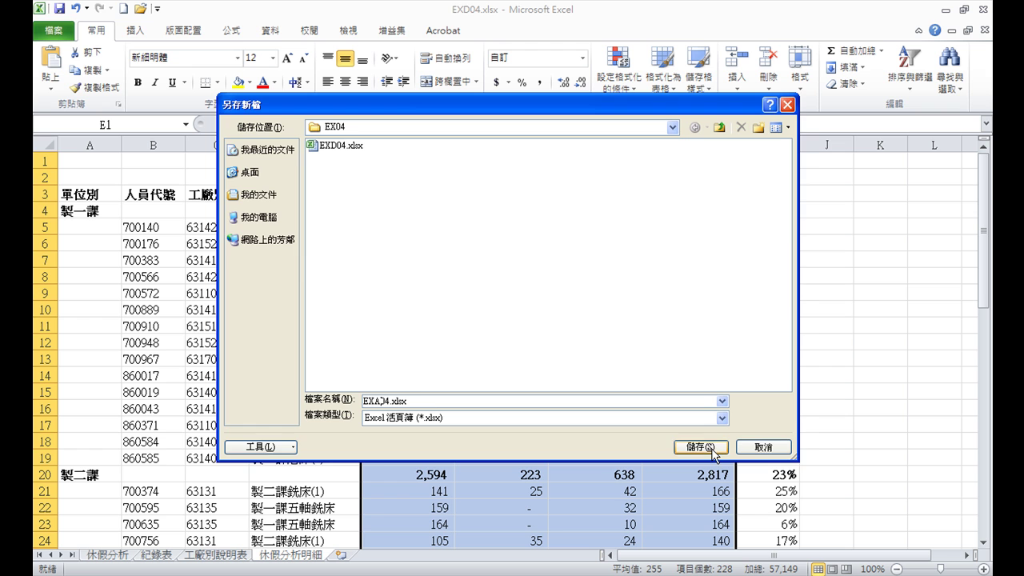
left_click(700, 447)
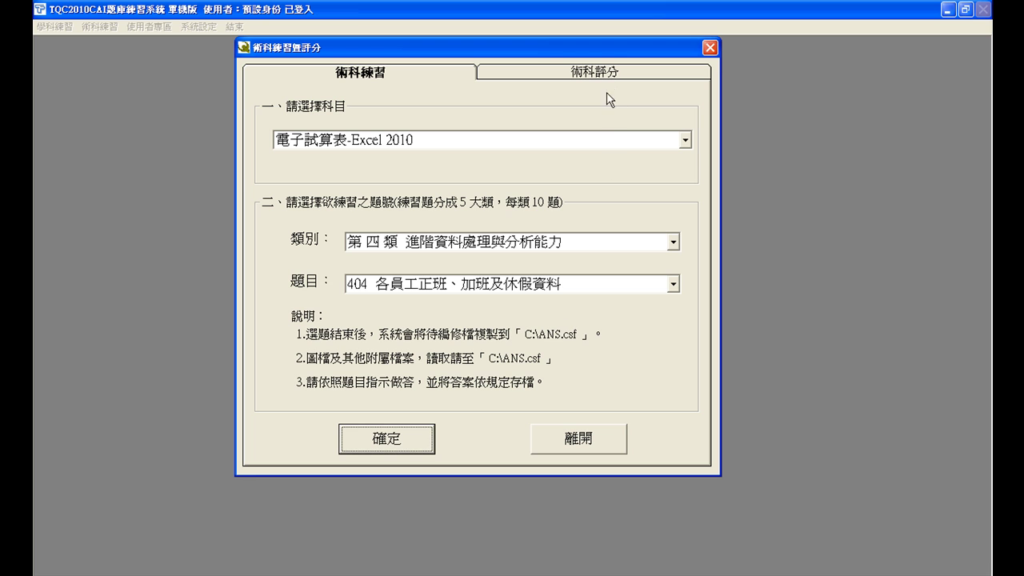
Grade question 404 in the 術科評分 section.
left_click(600, 74)
left_click(391, 437)
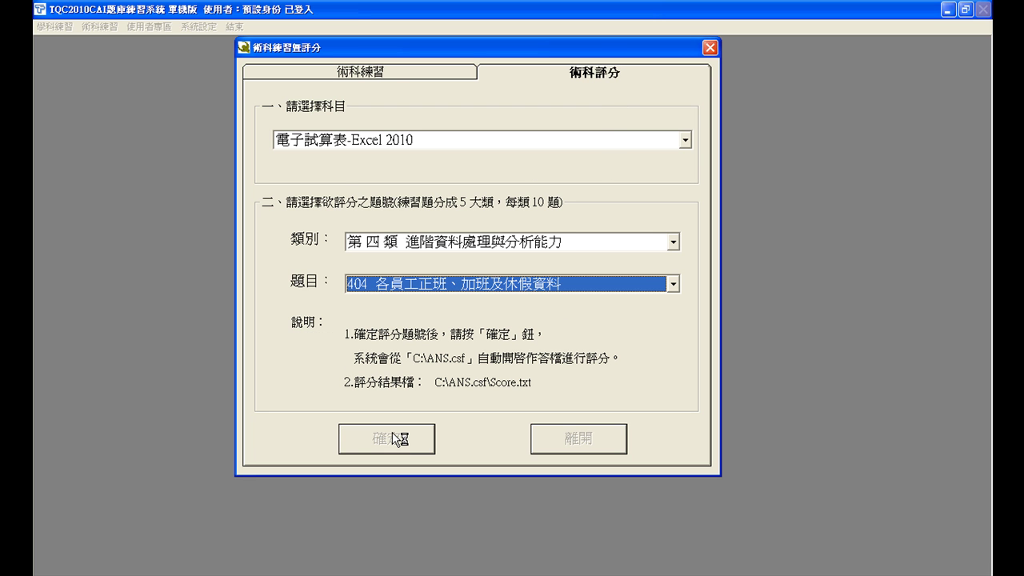